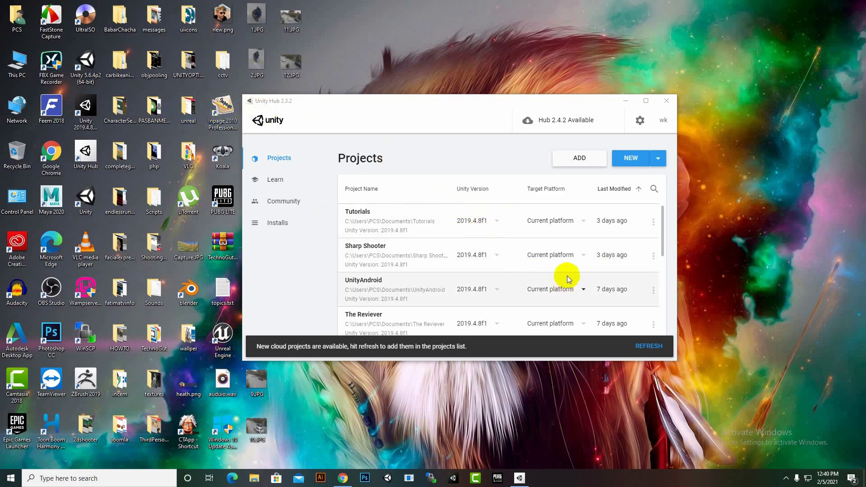
Create a new project from the 2D template, named Turbo Shooter 2d.
click(638, 160)
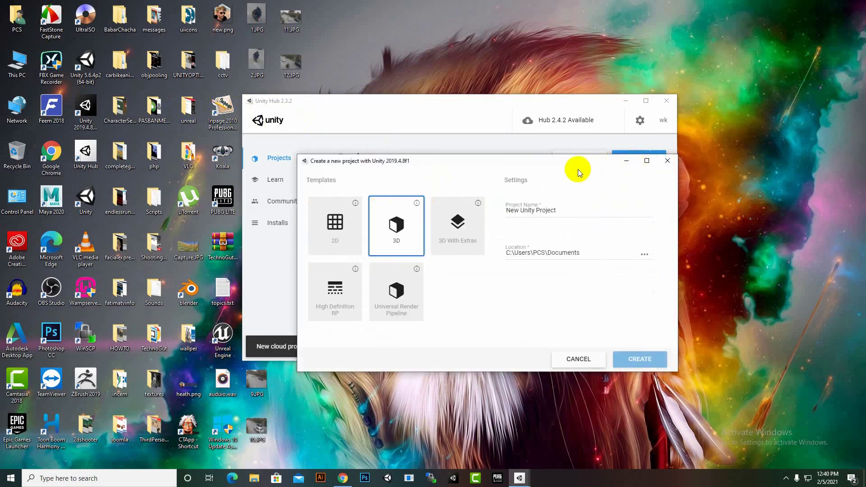
click(315, 226)
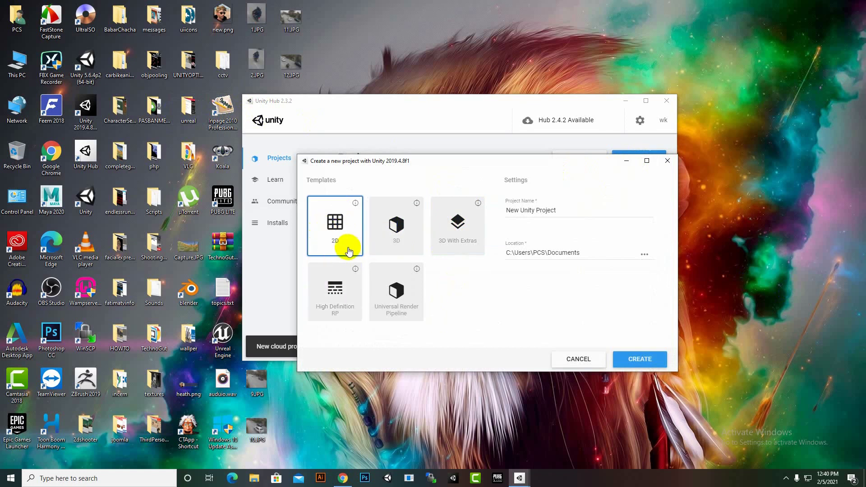
drag(565, 213, 505, 210)
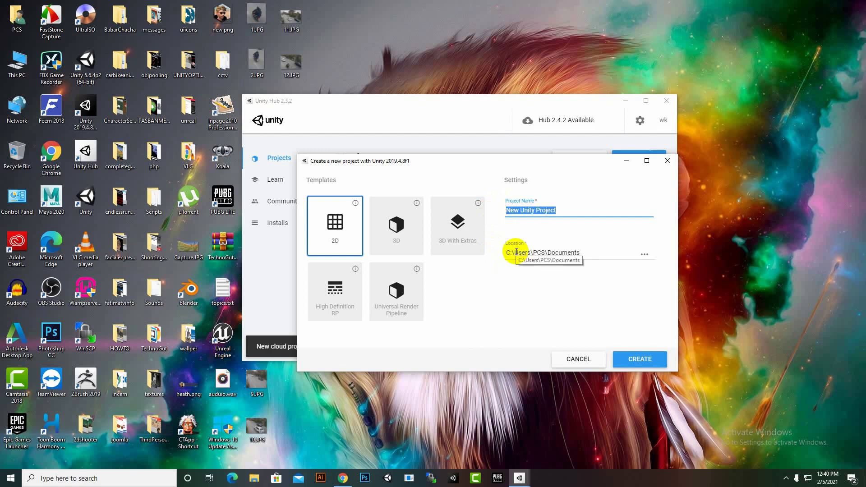
text(T)
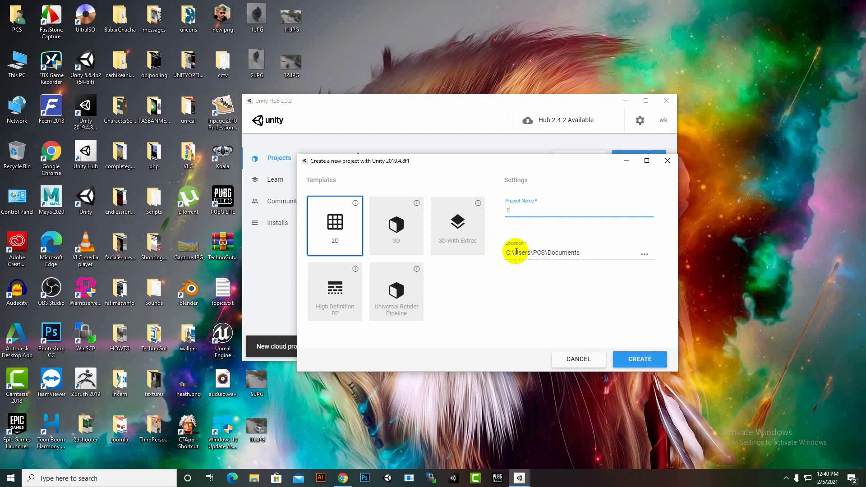
text(urbo Shooter 2d)
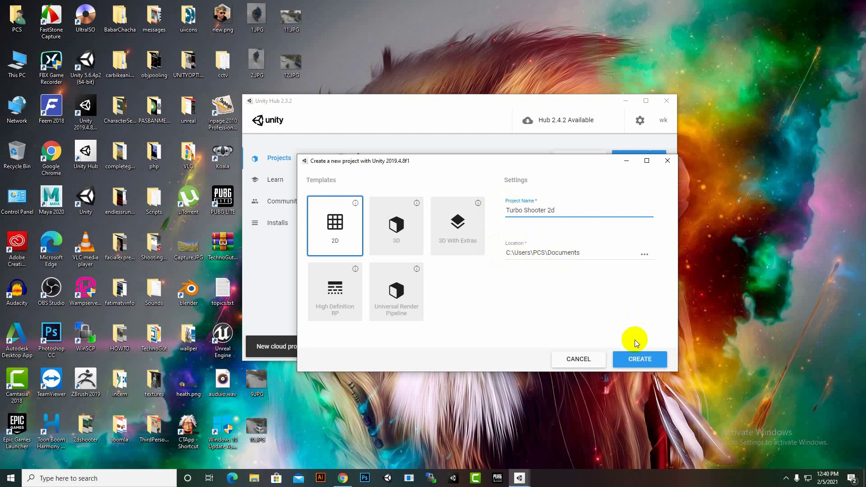
click(630, 362)
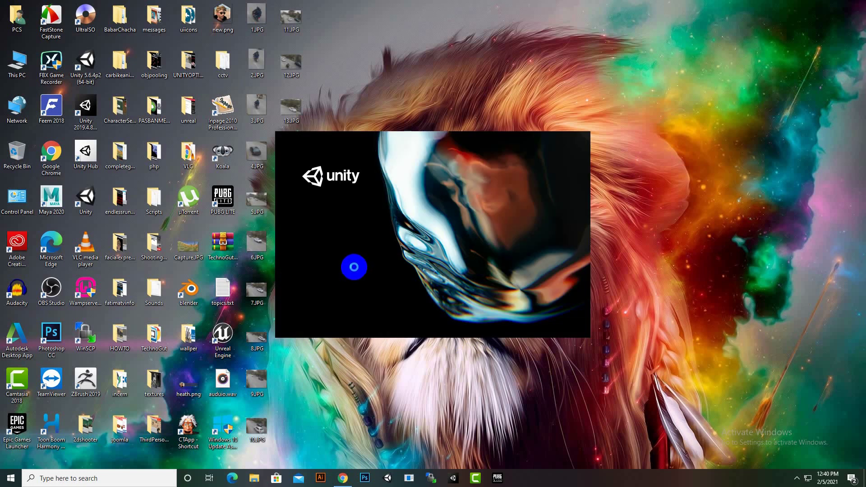
click(394, 232)
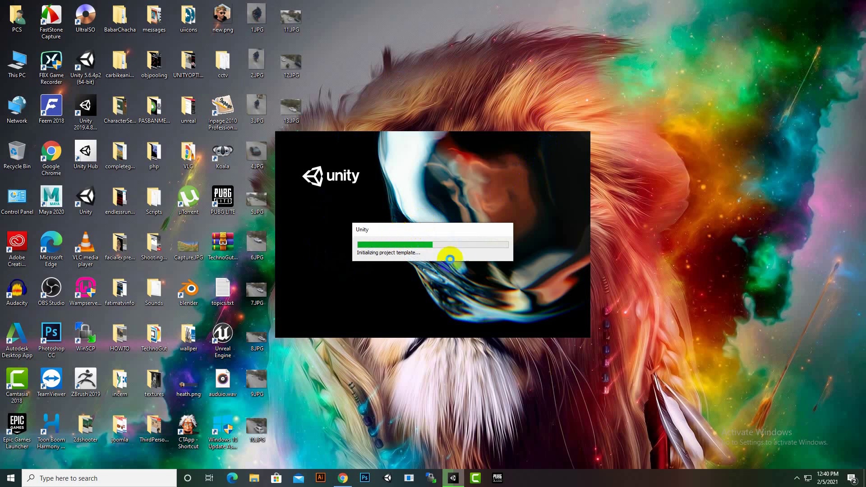
click(432, 254)
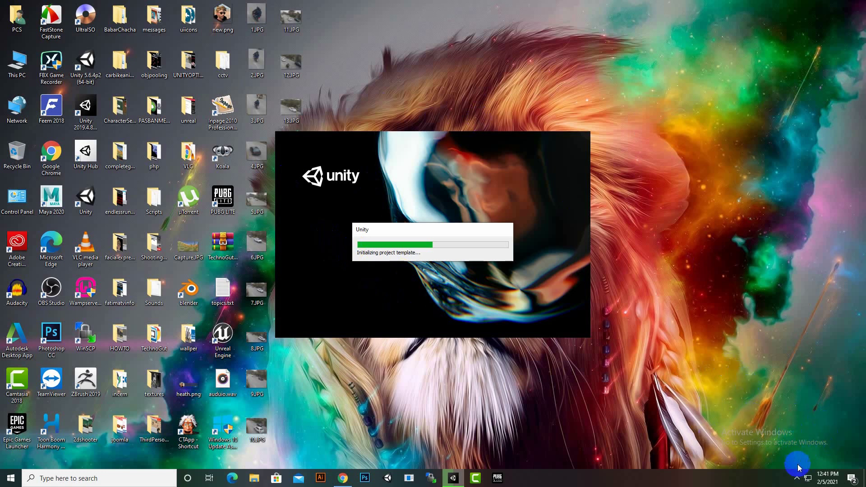
click(795, 478)
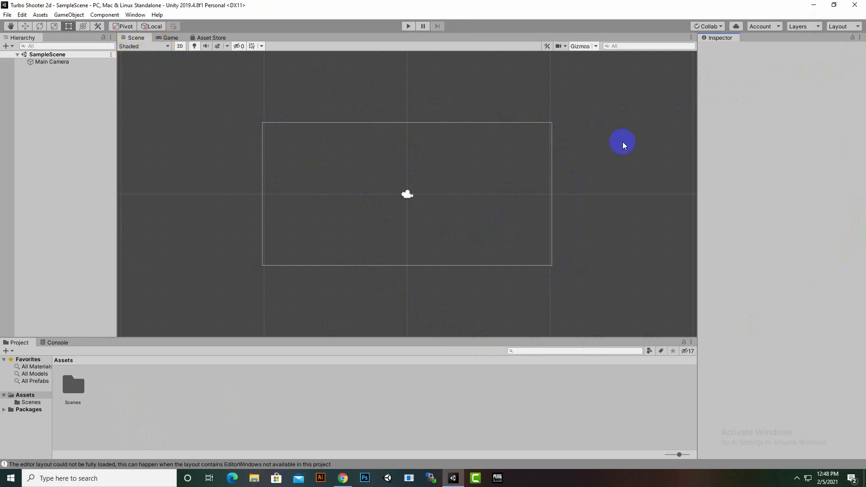
click(170, 38)
click(133, 38)
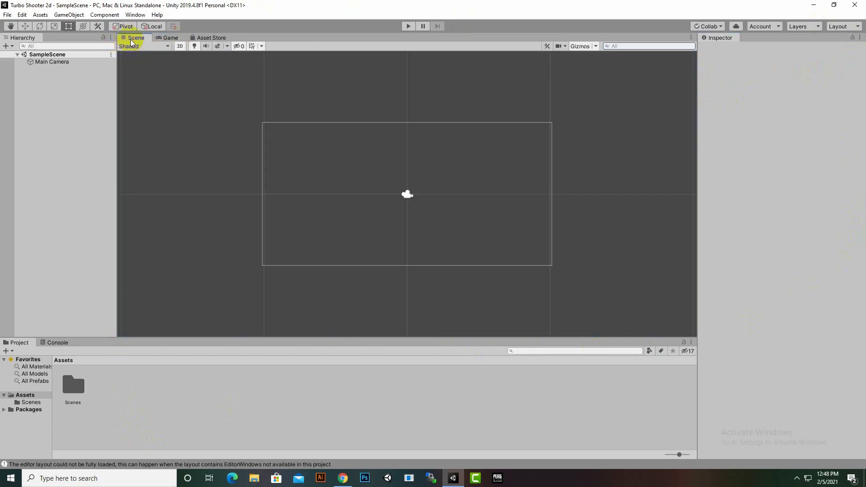
Switch the project's build platform to Android in the Build Settings.
click(8, 15)
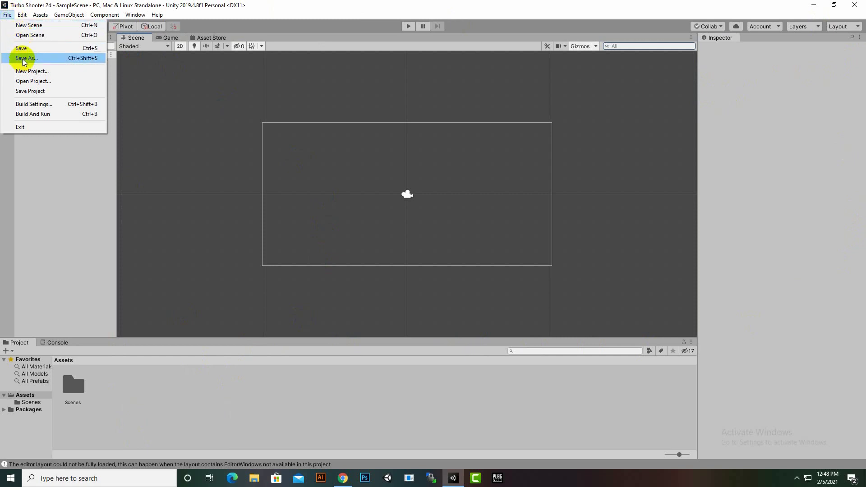
click(21, 105)
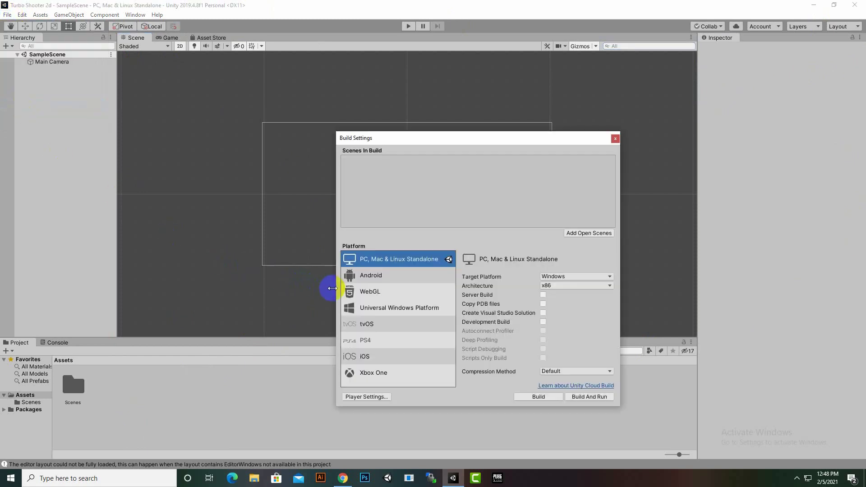
click(382, 275)
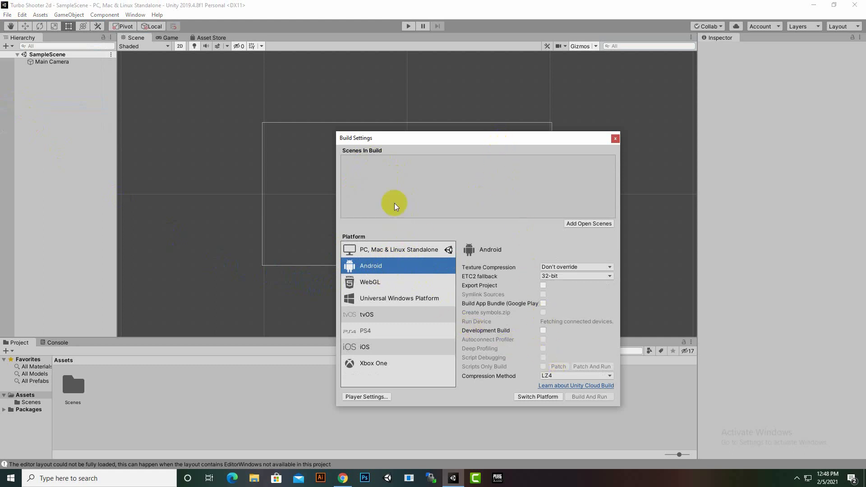
drag(443, 138, 430, 133)
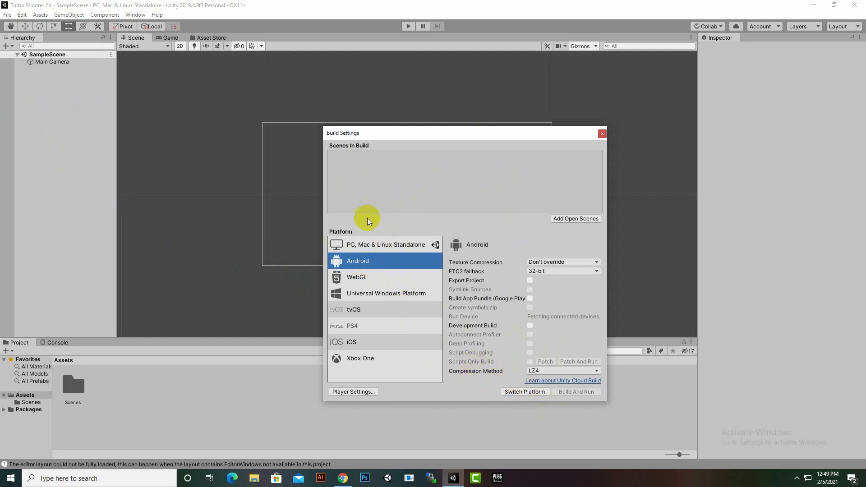
click(529, 391)
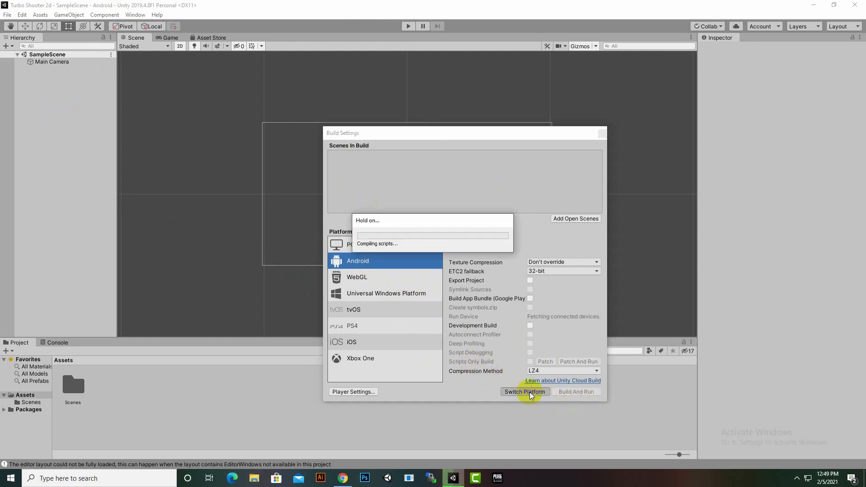
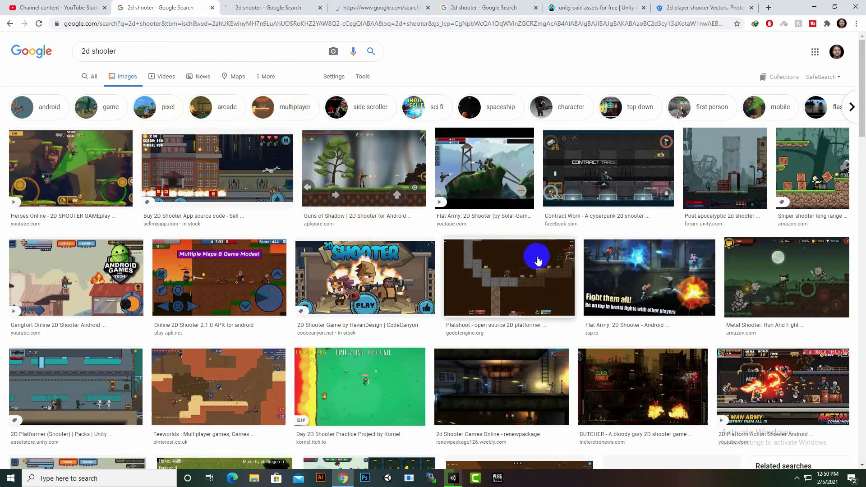
Examine the 2d shooter image results in Chrome, including the game-filtered ones, for gameplay and level style references.
scroll(538, 261, down, 4)
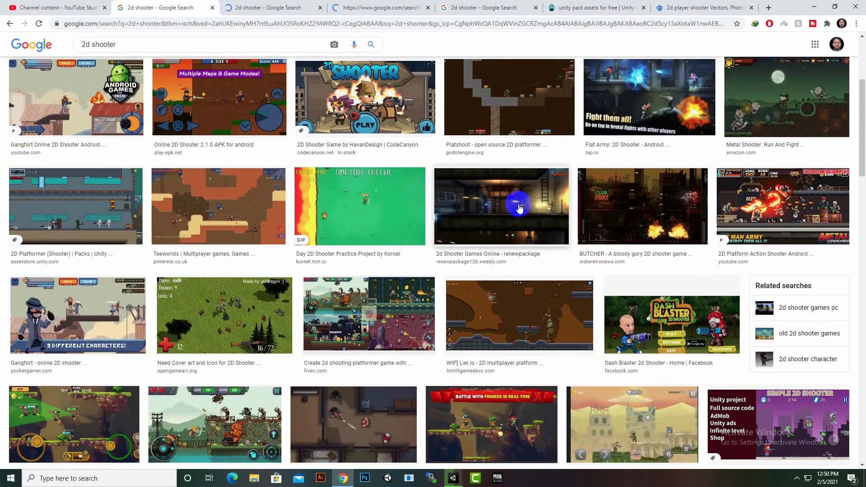
scroll(518, 207, down, 5)
click(266, 8)
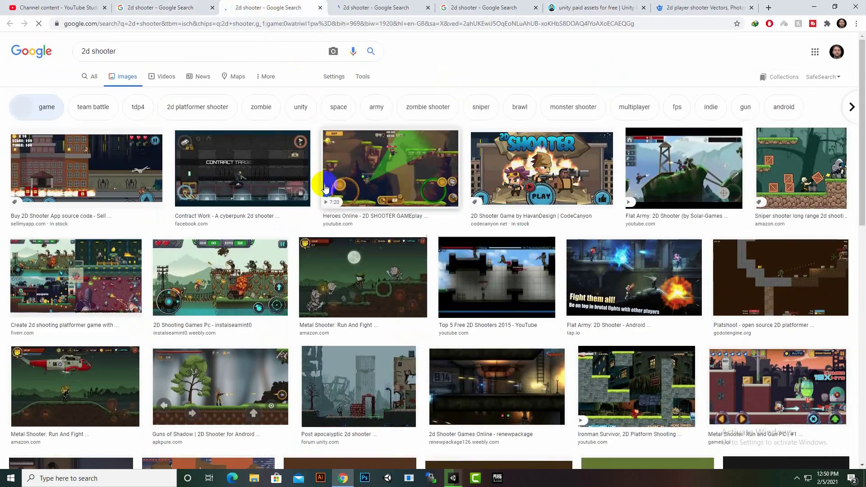
click(591, 286)
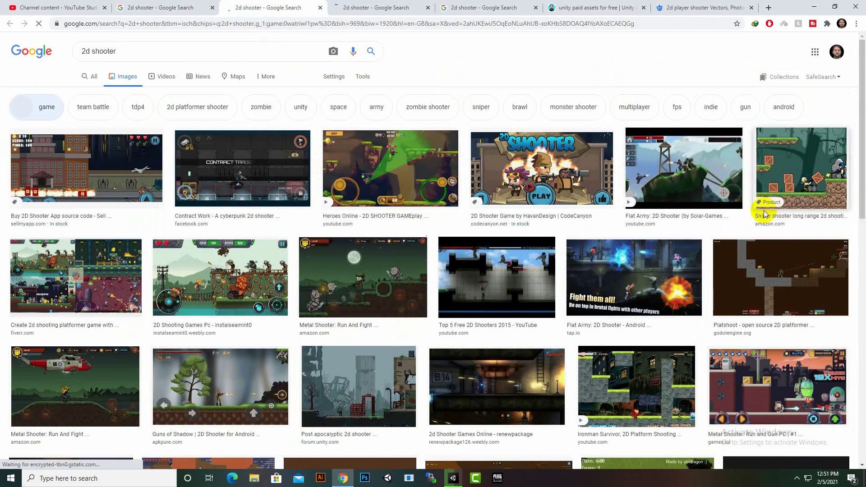
scroll(388, 247, down, 2)
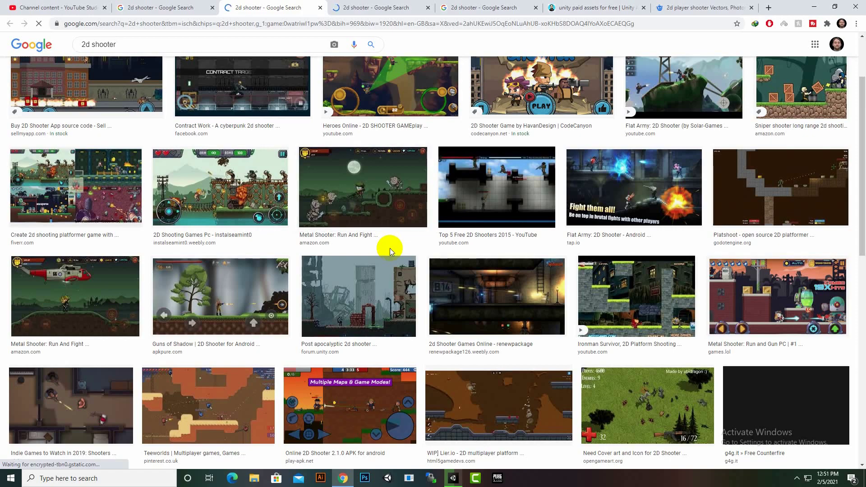
click(278, 289)
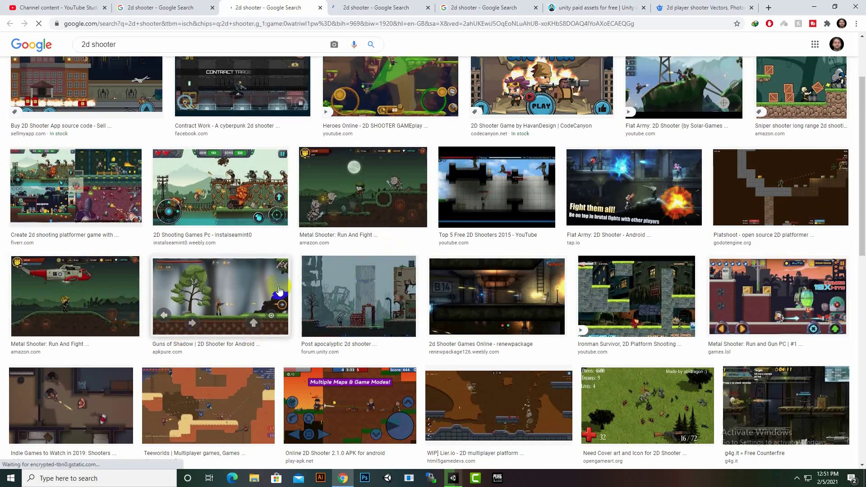
scroll(496, 316, down, 5)
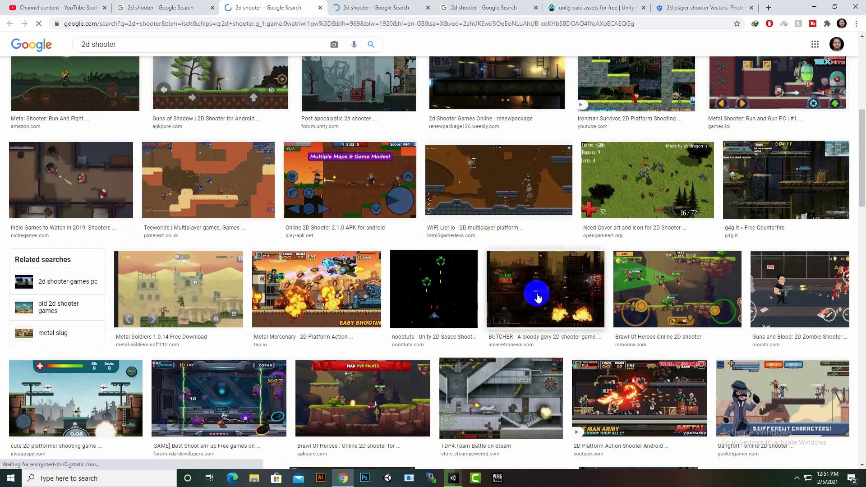
scroll(537, 296, down, 4)
scroll(527, 336, up, 6)
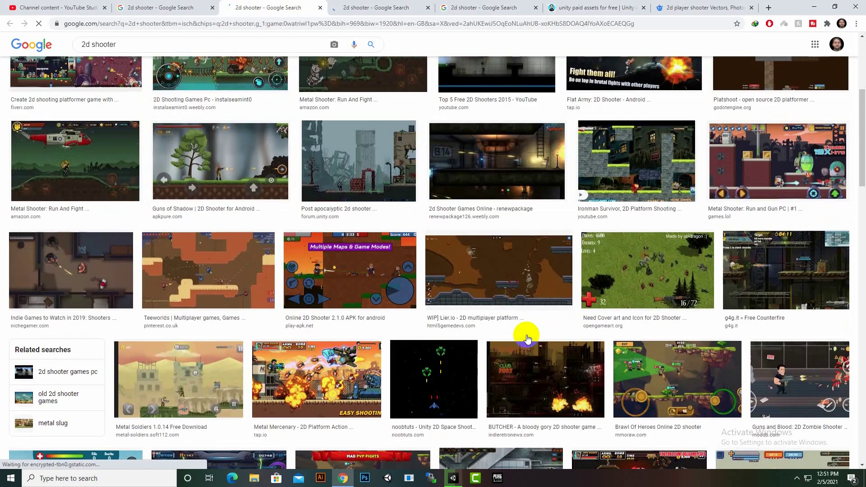
Look through the character-filtered 2d shooter images, view the Zombie Killer Shooter sprite sheet in its own tab and close it.
click(444, 10)
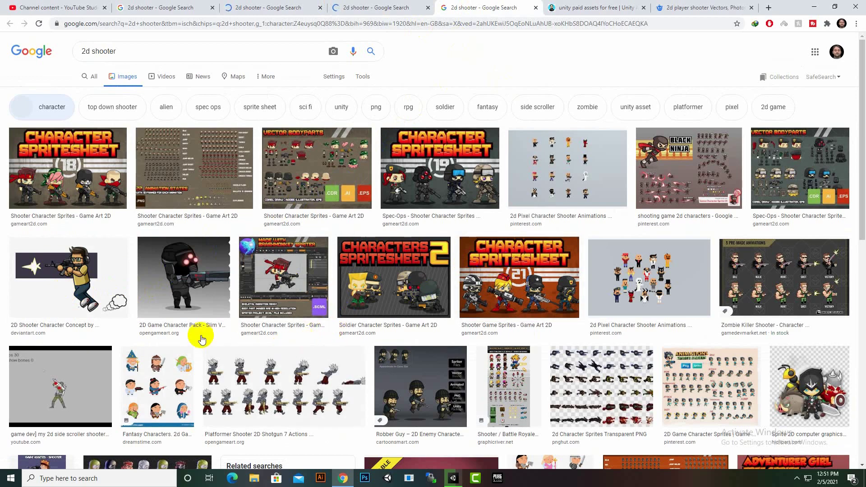
scroll(199, 276, down, 2)
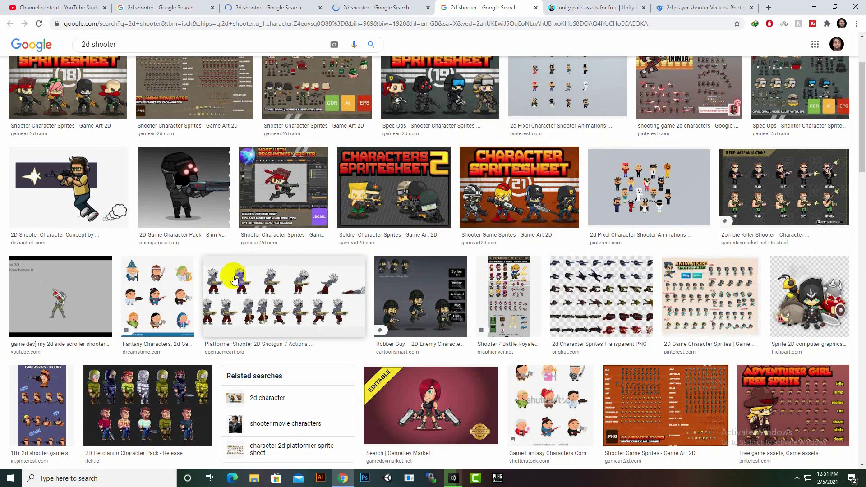
right_click(774, 193)
click(765, 180)
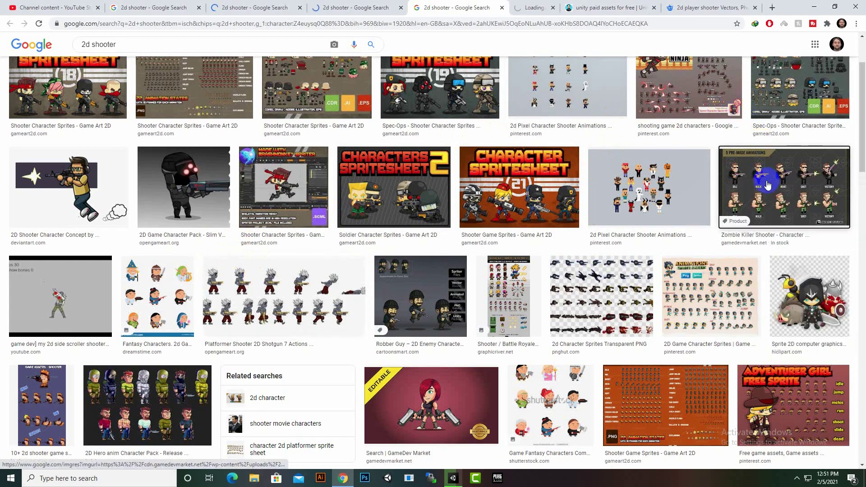
click(496, 13)
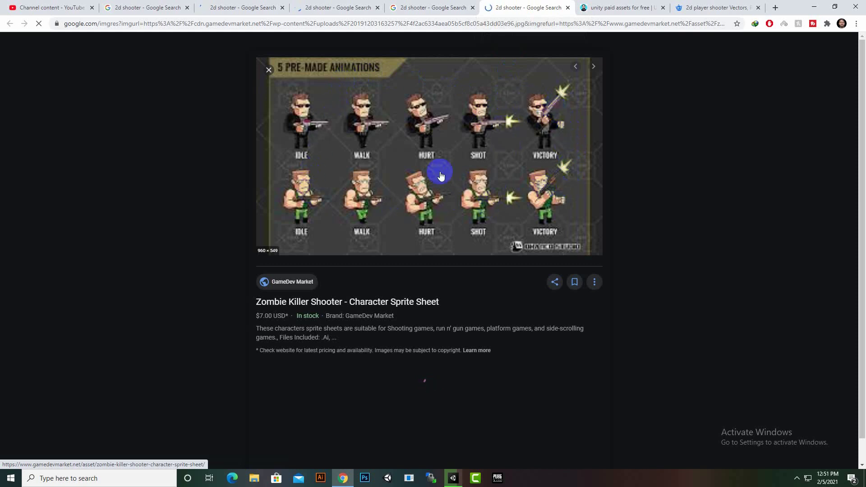
click(567, 7)
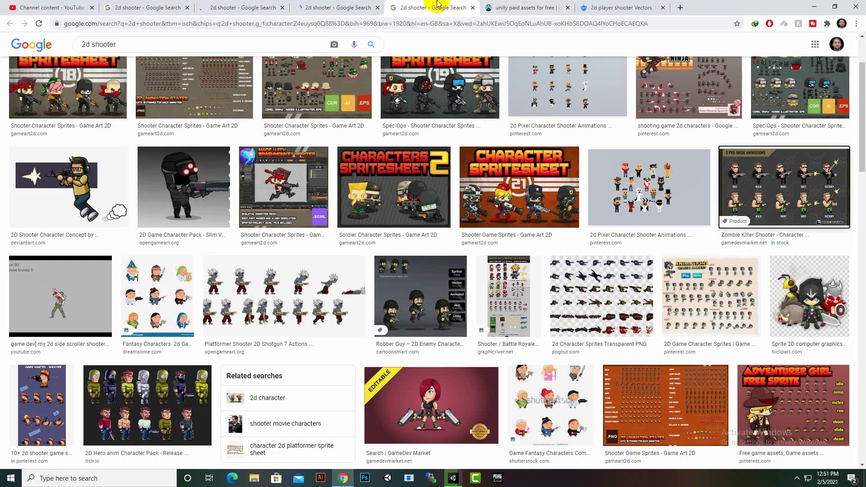
Examine more 2D shooter character sprite sheets further down the image results.
scroll(126, 345, down, 5)
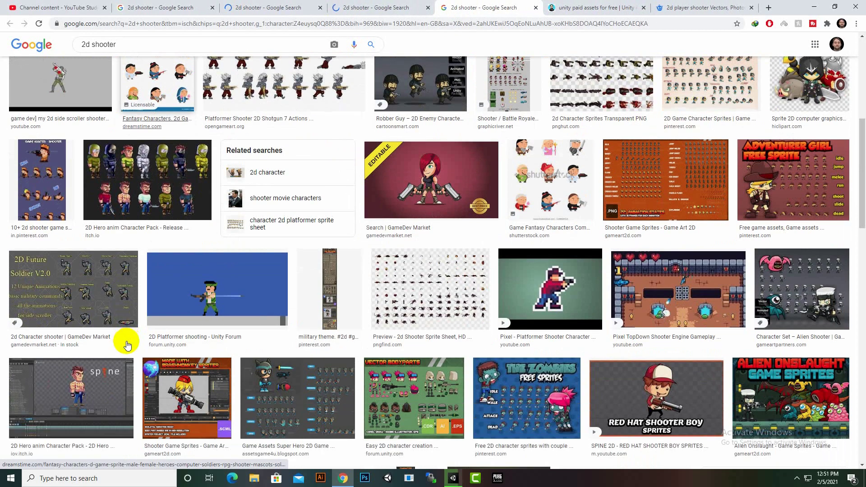
scroll(118, 334, down, 5)
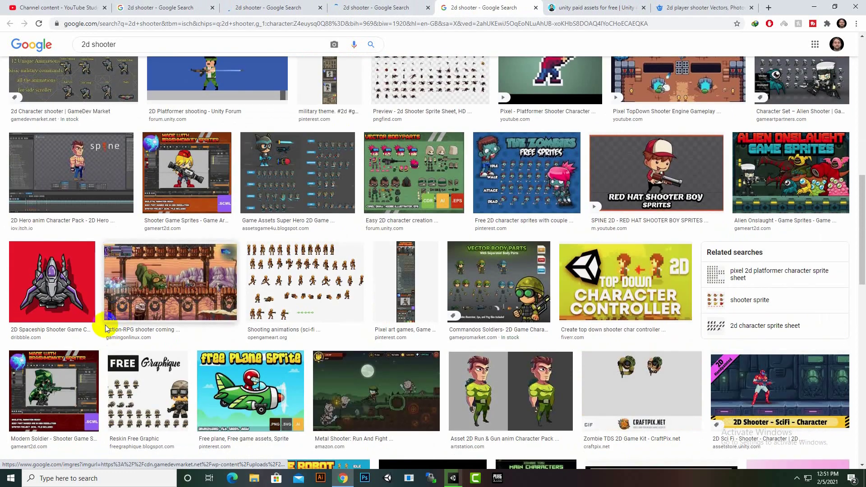
scroll(108, 325, down, 3)
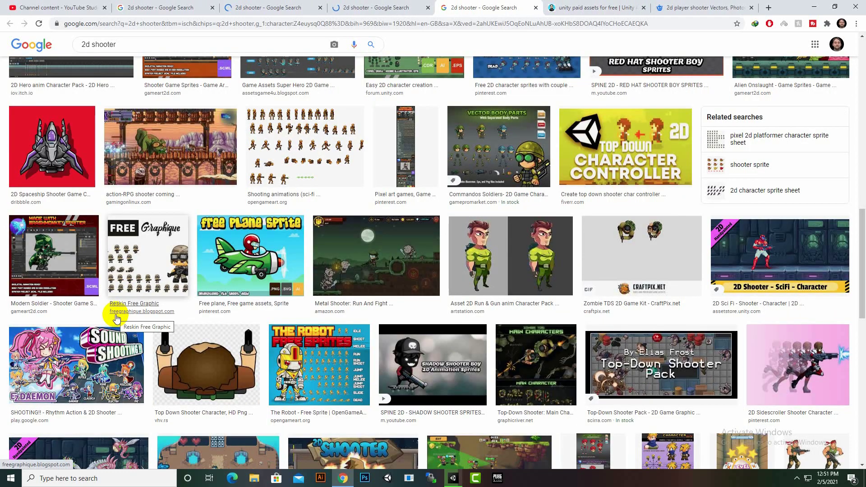
click(405, 271)
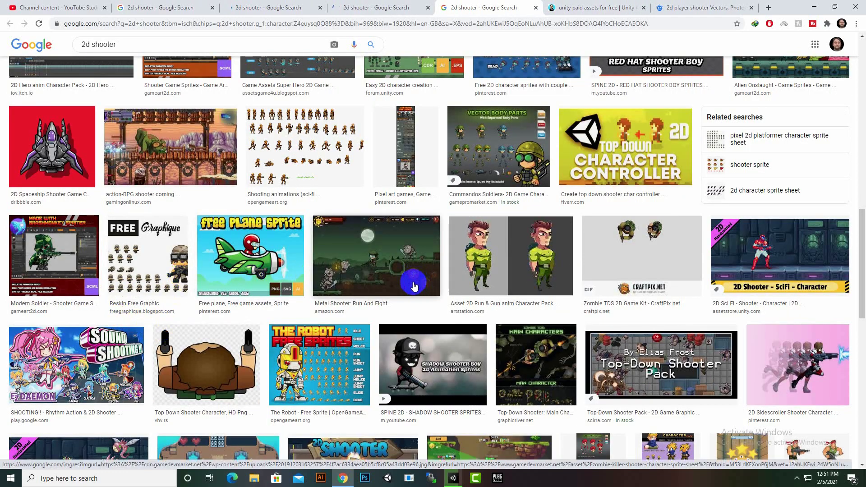
scroll(405, 271, up, 10)
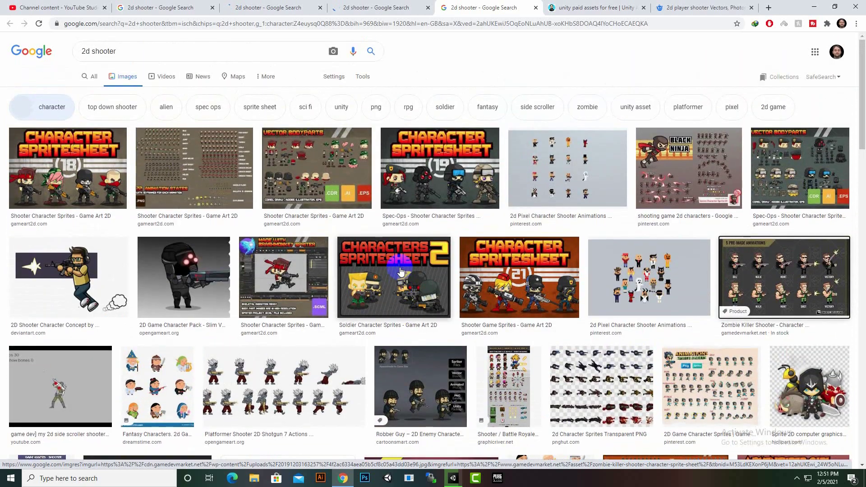
Open the Unity Assets section on unitygamedeveloper.com and look over the latest products on its home page.
right_click(498, 6)
click(456, 71)
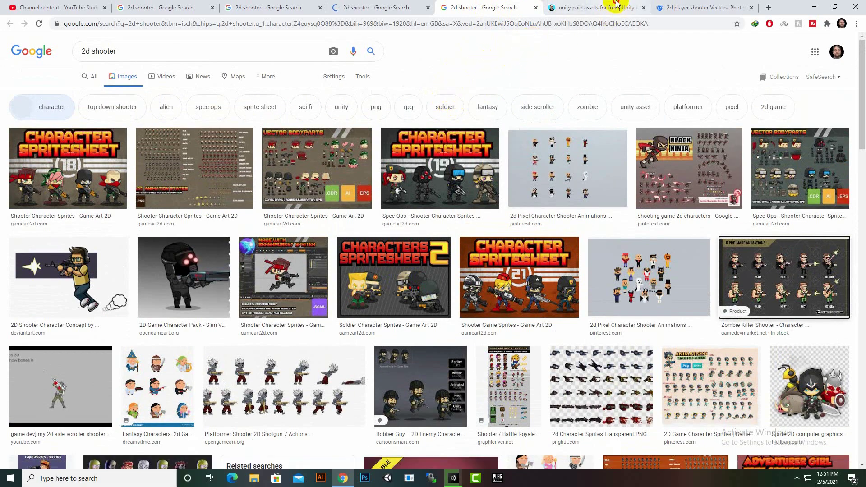
click(600, 8)
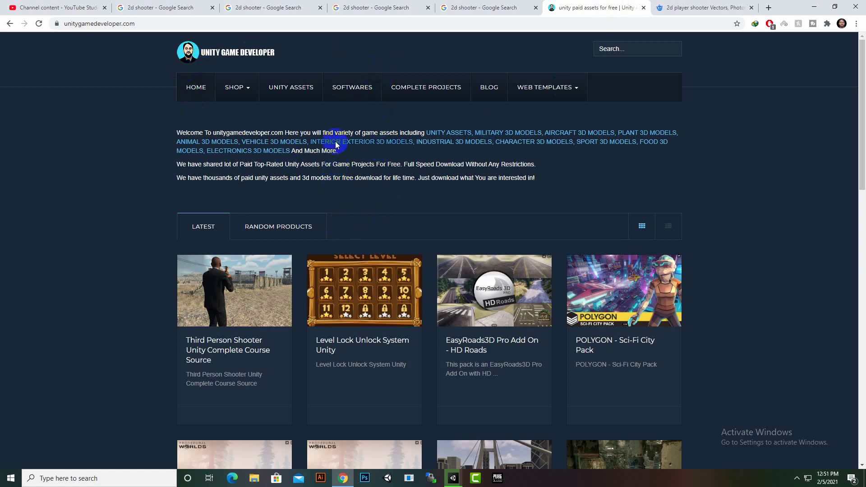
click(303, 95)
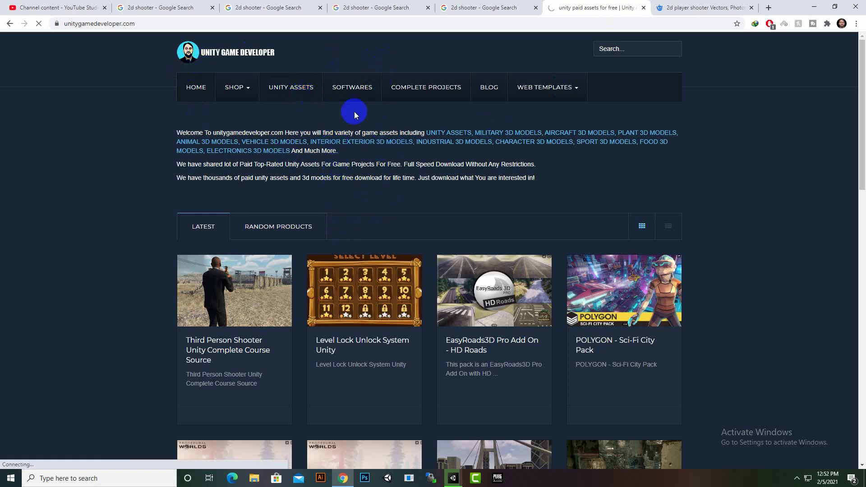
scroll(564, 237, down, 10)
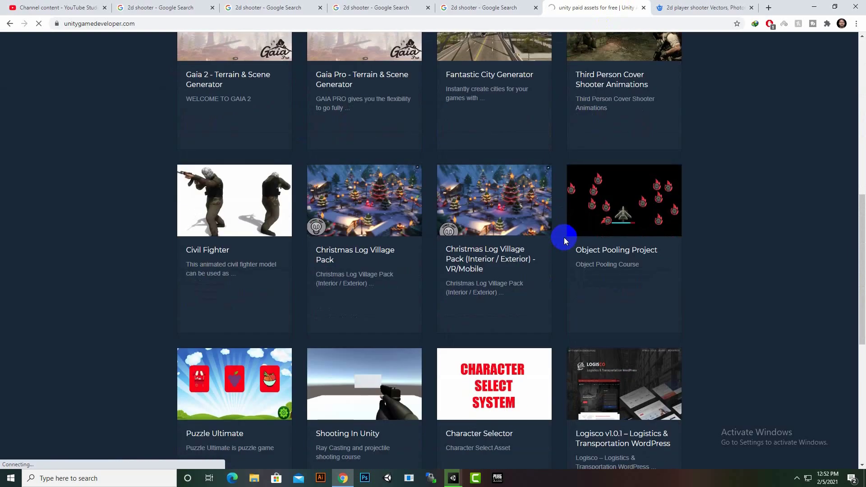
scroll(564, 237, up, 10)
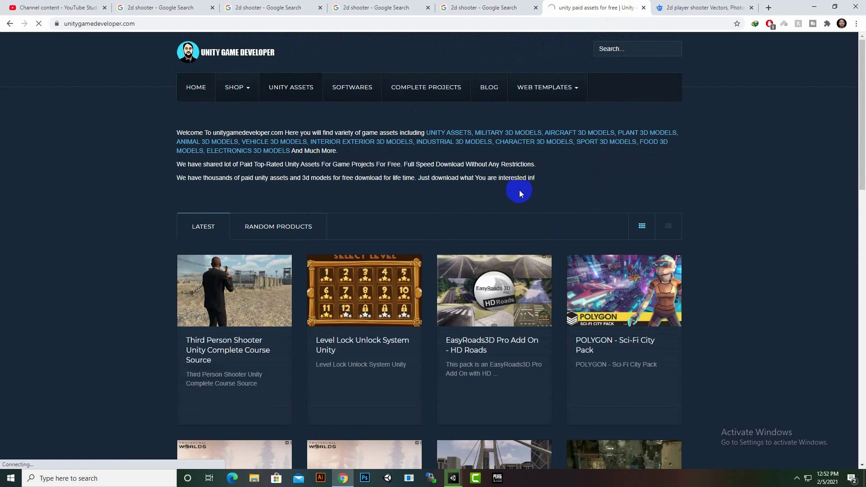
Examine the Freepik results for 2d player shooter for usable character art.
click(690, 6)
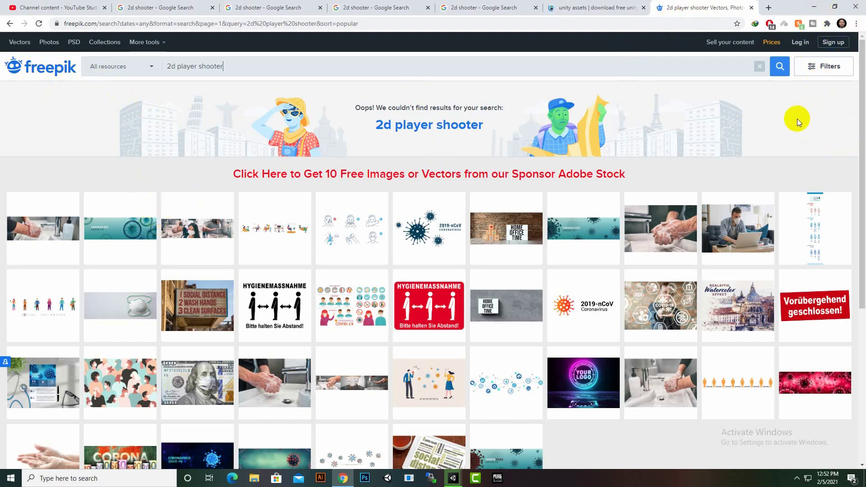
scroll(797, 118, down, 2)
scroll(244, 122, up, 2)
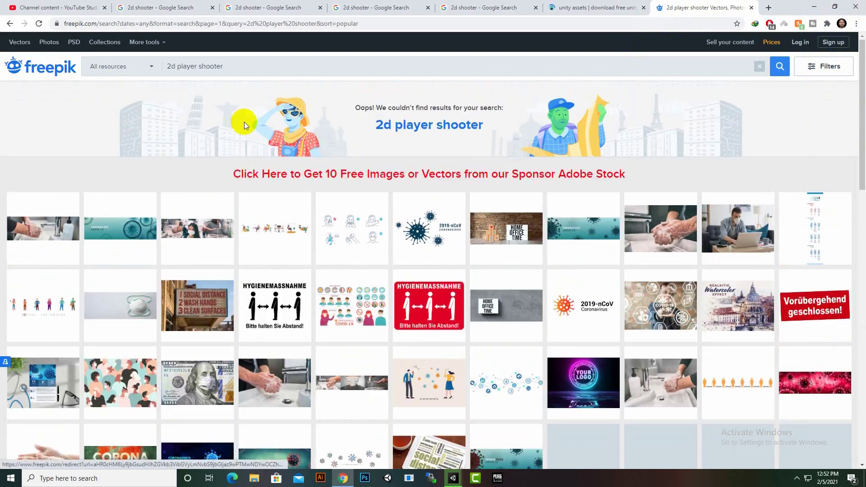
scroll(345, 171, down, 7)
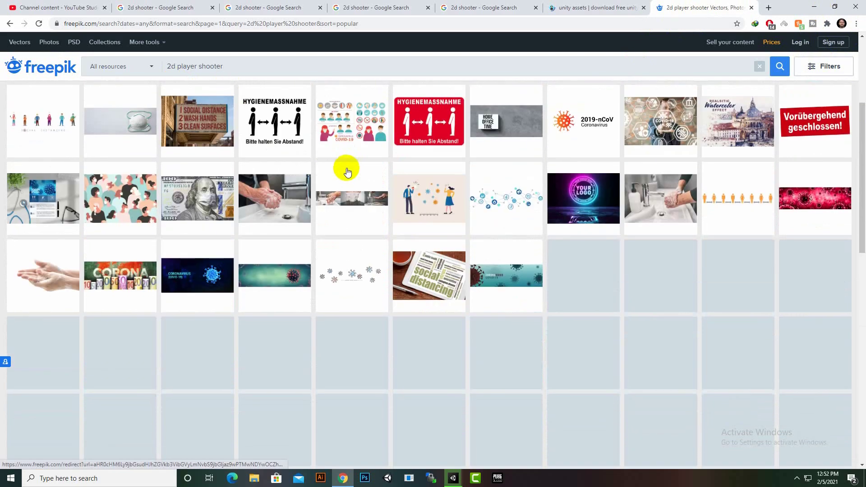
scroll(203, 99, up, 5)
scroll(204, 99, up, 2)
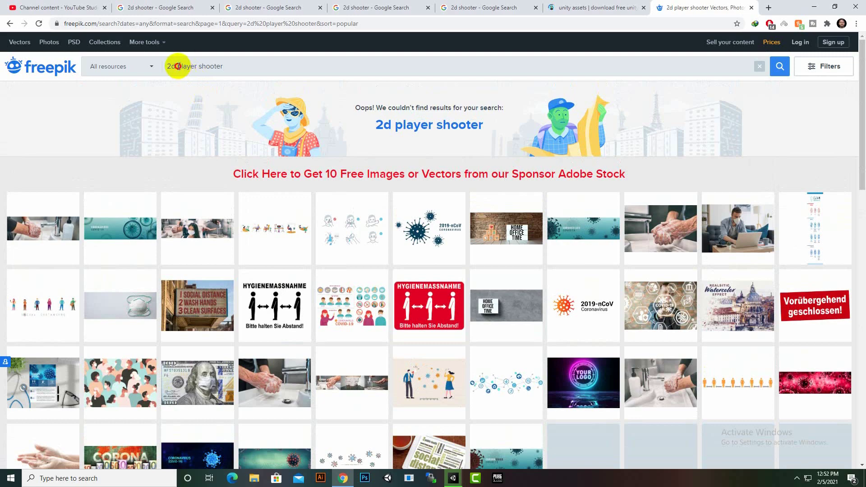
Search Freepik for "2d game" and look through the resulting resources.
drag(176, 67, 297, 66)
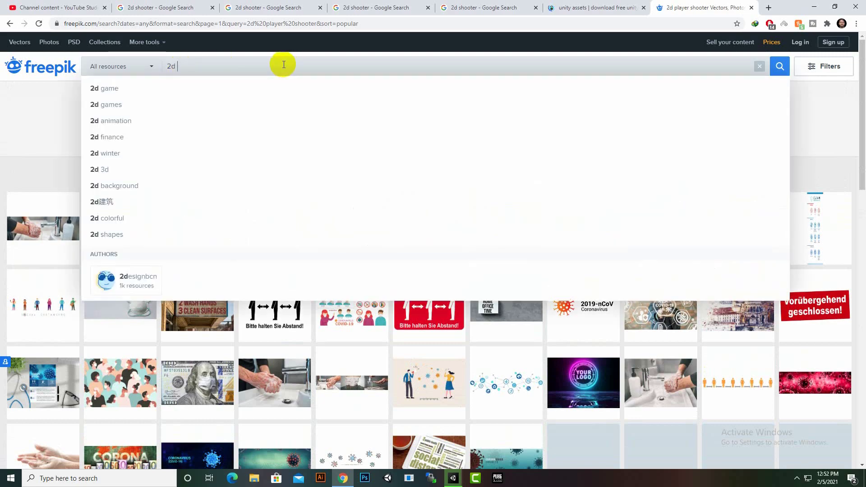
text(gam)
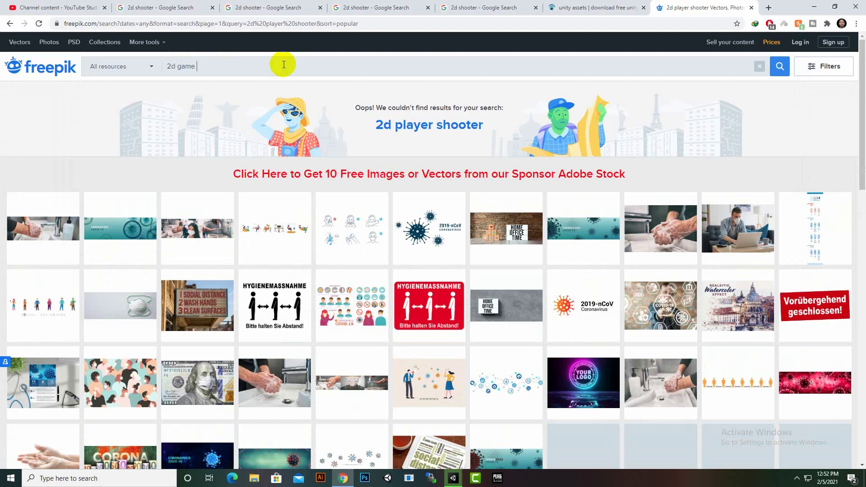
text(e)
key(Return)
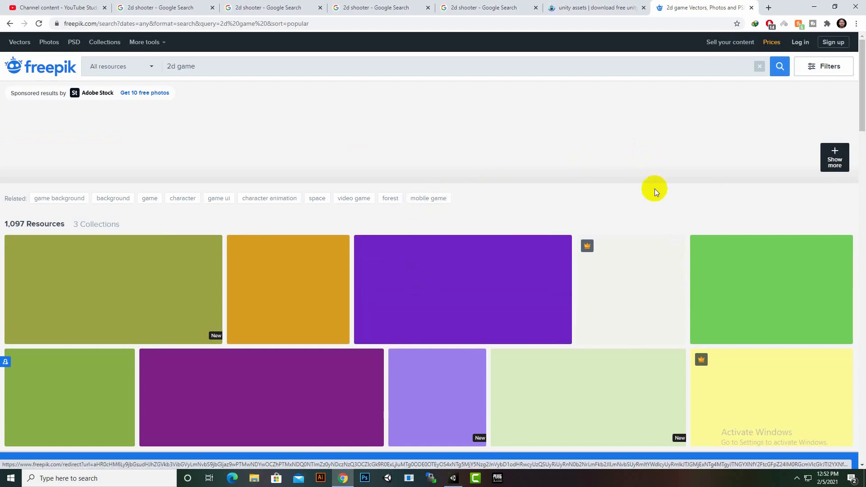
scroll(613, 207, down, 4)
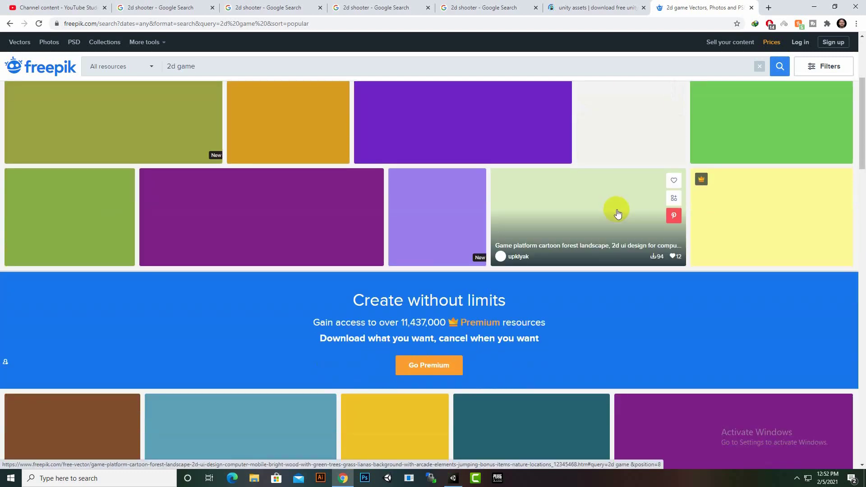
right_click(733, 5)
key(Escape)
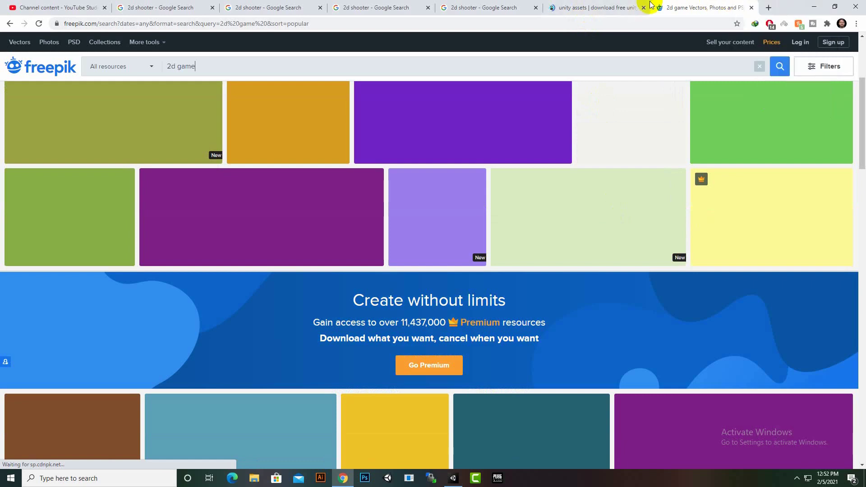
Examine the first page of the Unity Assets list on unitygamedeveloper.com for 2D packs suited to the shooter.
click(609, 5)
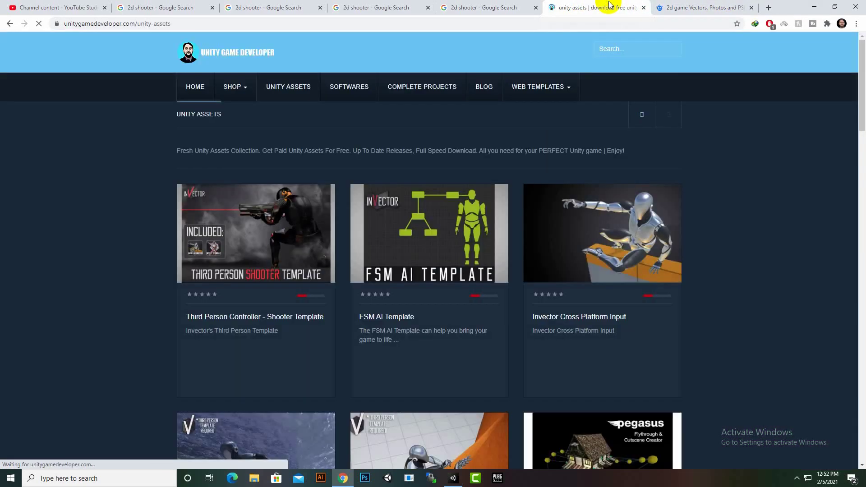
scroll(458, 193, down, 2)
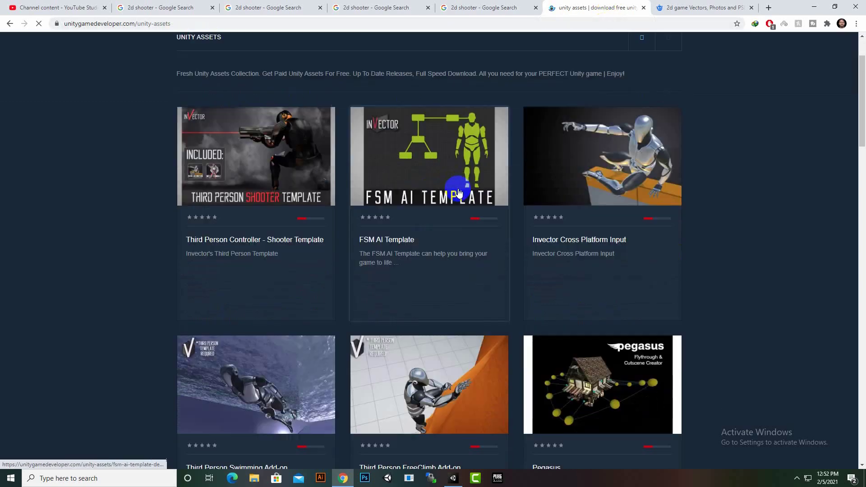
scroll(458, 193, down, 10)
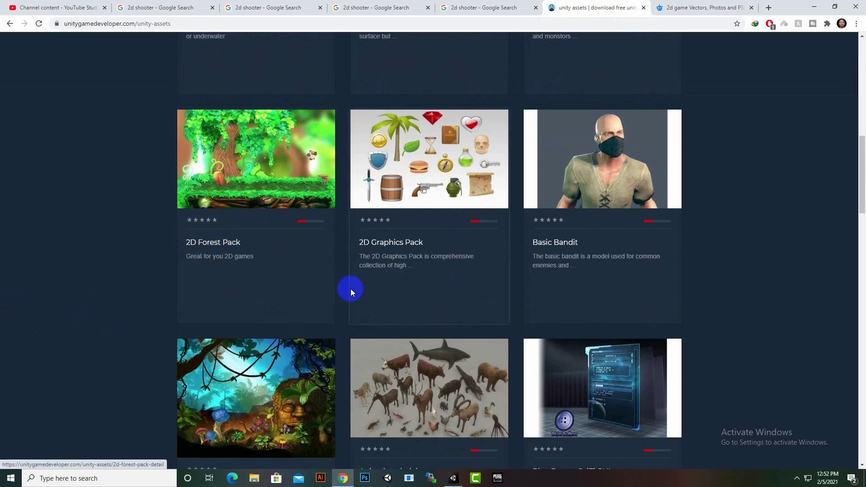
scroll(351, 289, down, 1)
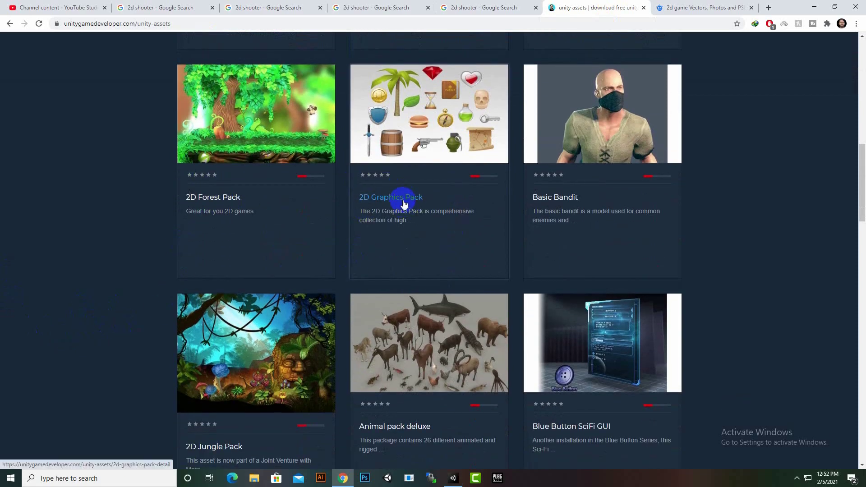
scroll(403, 204, down, 3)
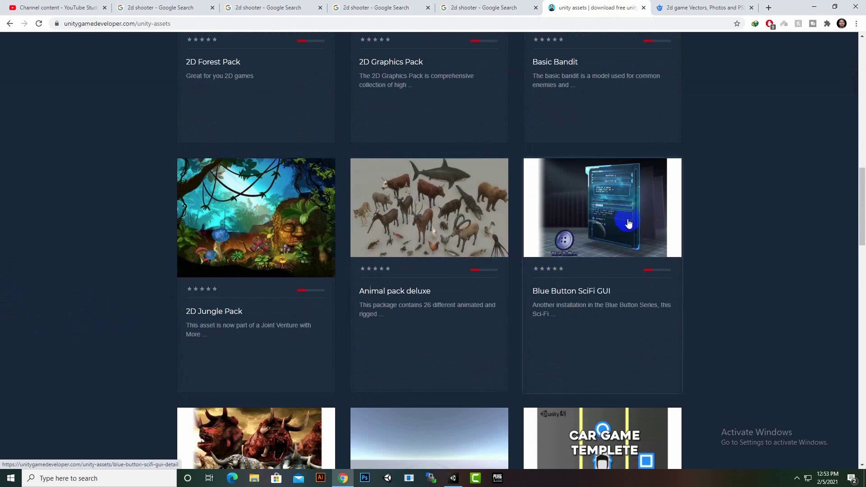
scroll(60, 328, down, 3)
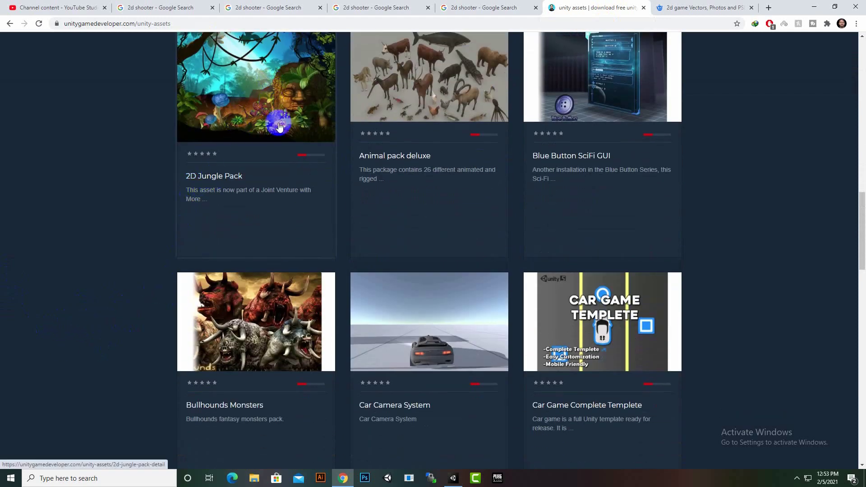
scroll(170, 270, down, 15)
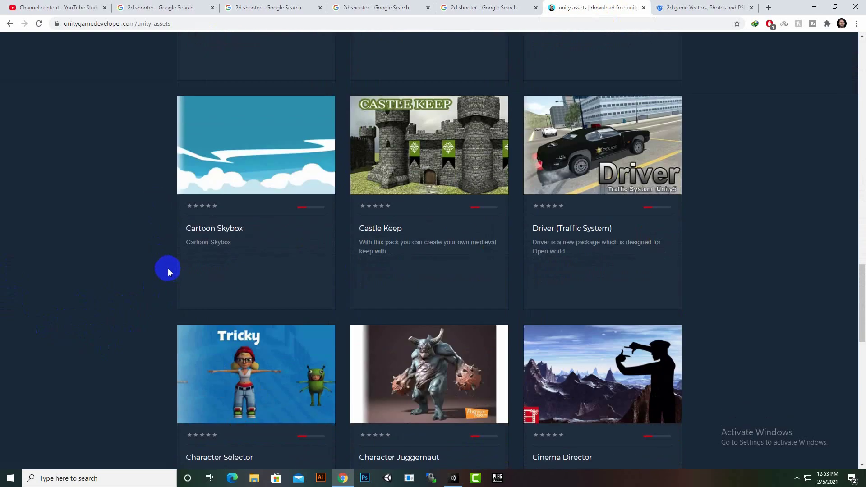
scroll(166, 269, down, 7)
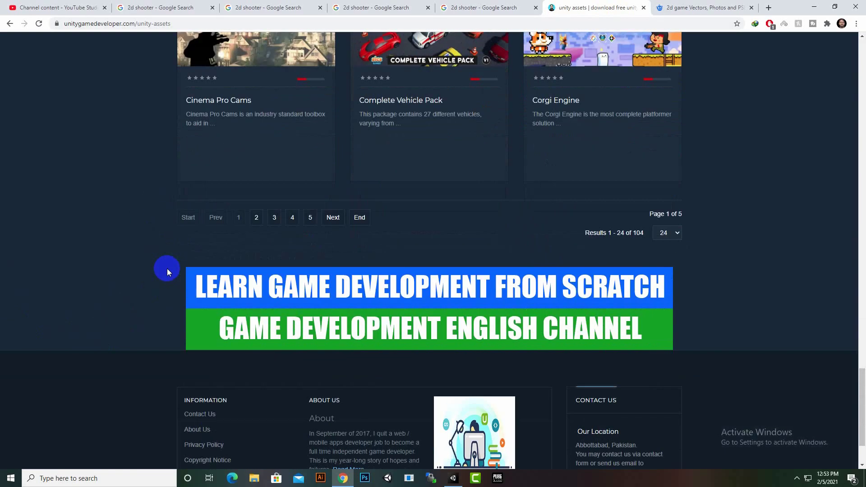
scroll(167, 268, up, 16)
scroll(166, 268, up, 20)
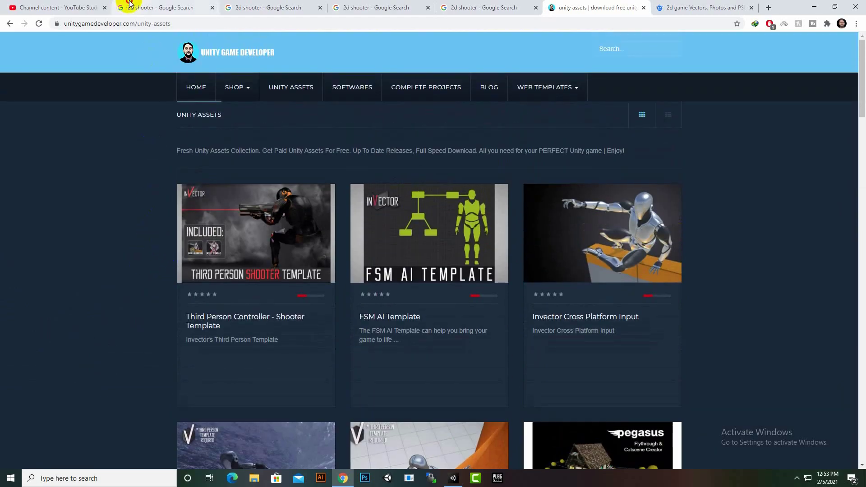
Review the unfiltered 2d shooter image results in Chrome again for game style references and close their tab.
click(135, 5)
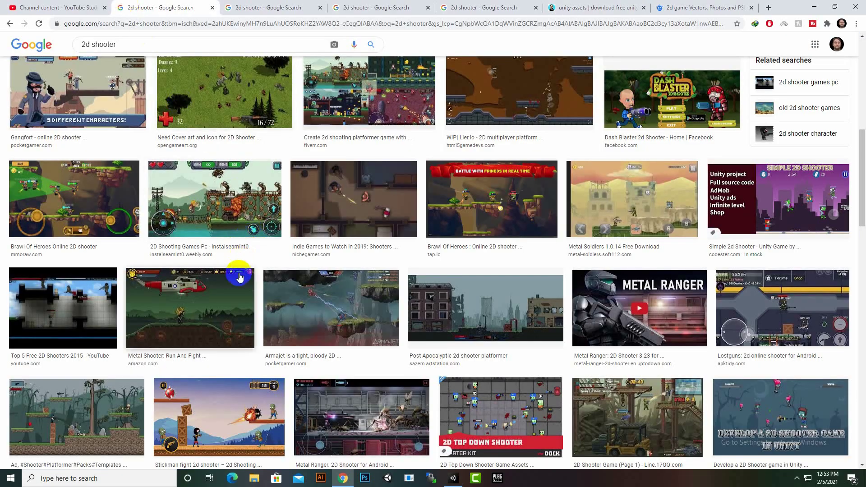
scroll(265, 288, down, 4)
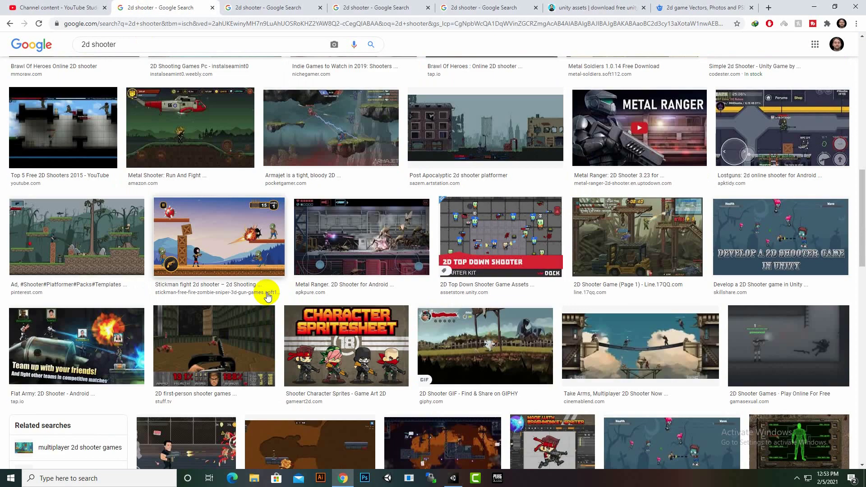
click(361, 330)
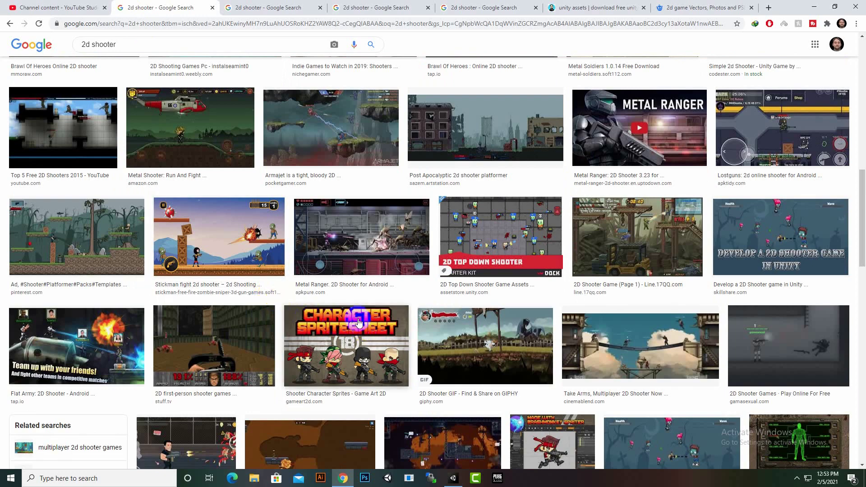
scroll(45, 263, down, 3)
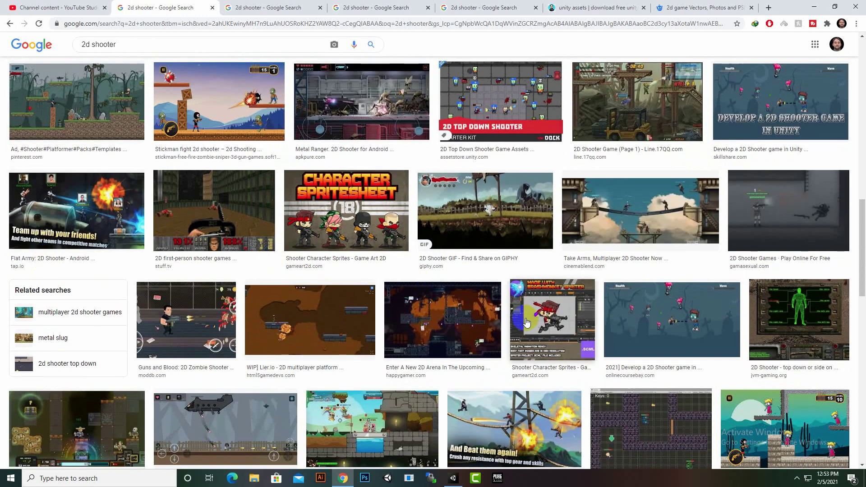
scroll(509, 293, up, 6)
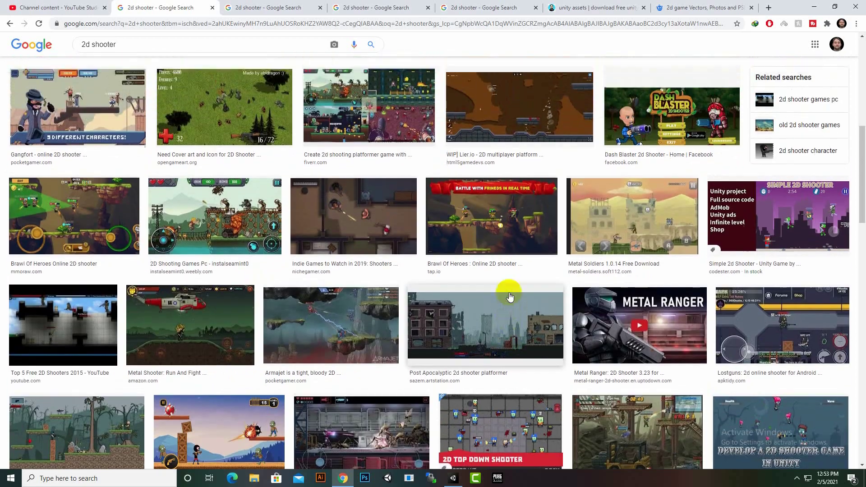
scroll(463, 265, up, 5)
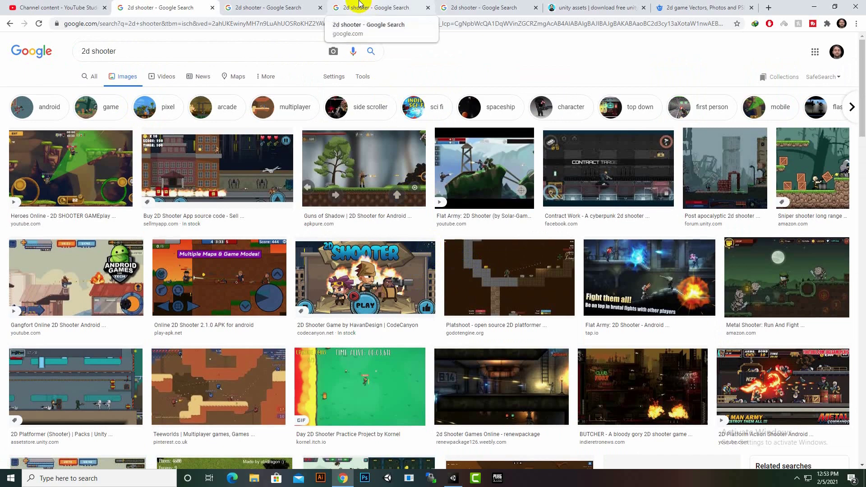
click(212, 8)
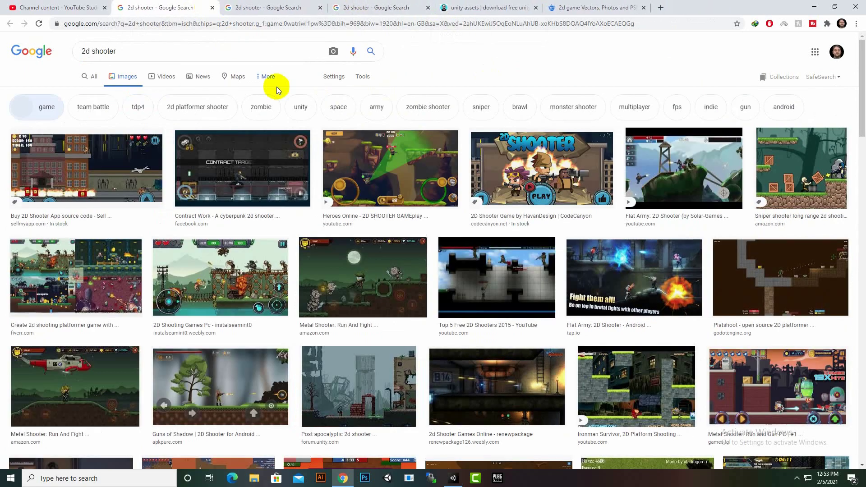
Switch to the Unity editor and close the Build Settings window.
click(455, 480)
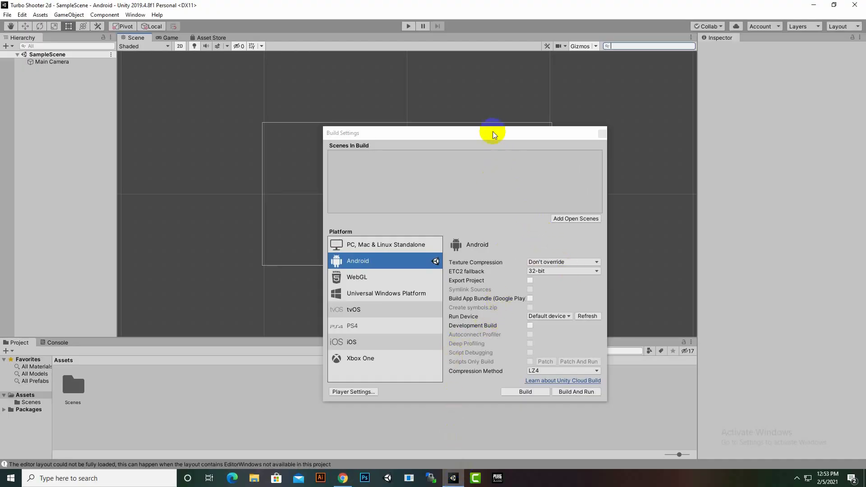
drag(493, 134, 452, 131)
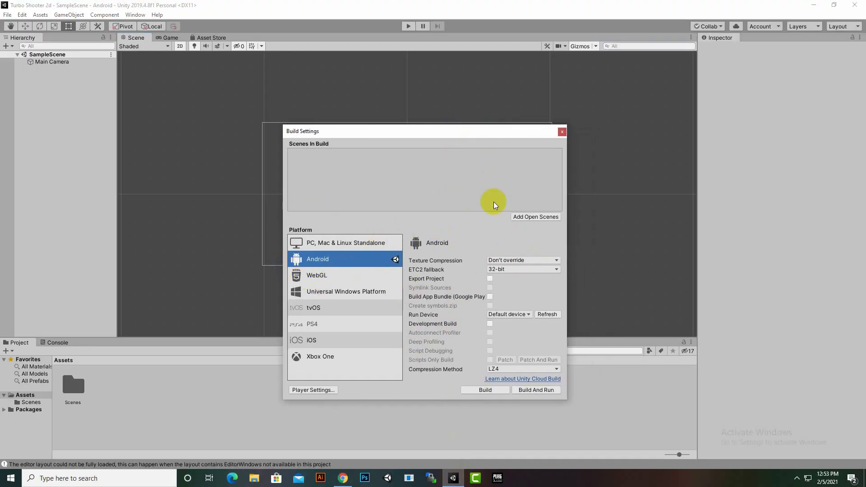
click(561, 133)
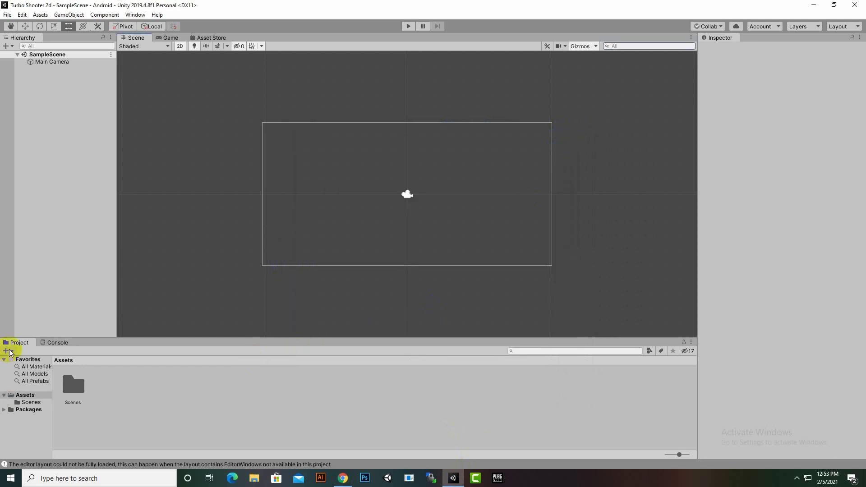
Open the Asset Store inside the Unity editor and return to the Scene view.
click(210, 38)
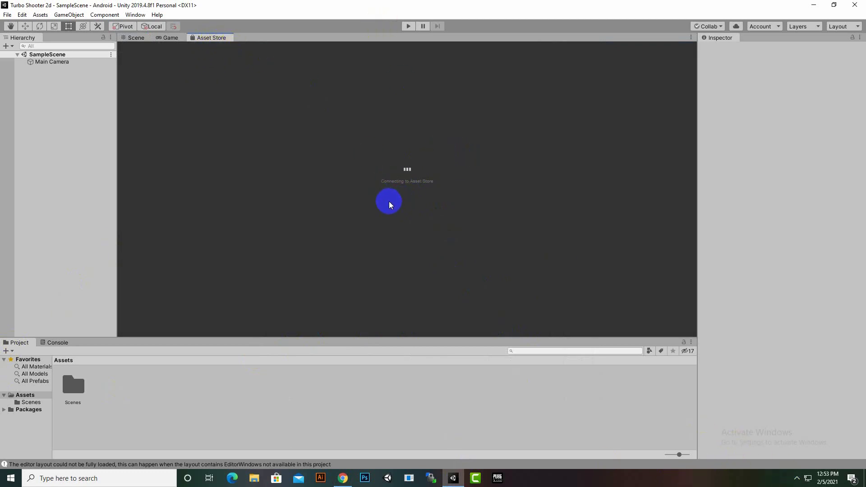
click(136, 39)
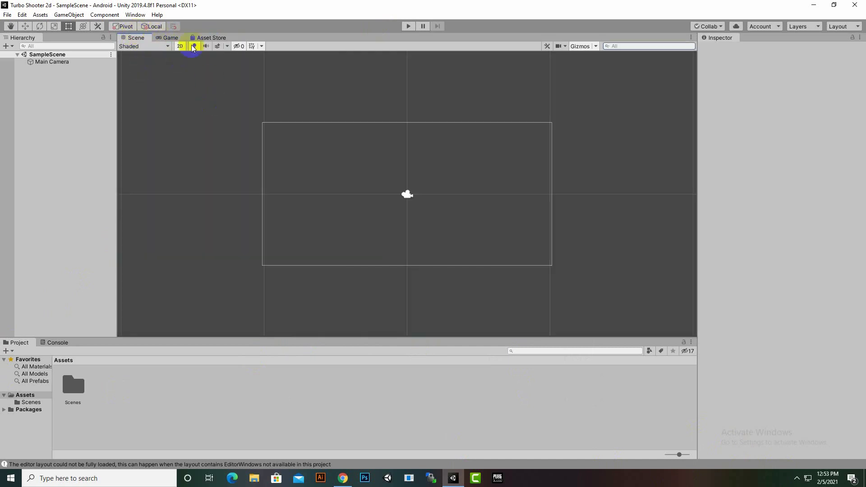
Copy all six folders from the desktop's assets folder in File Explorer into the Unity project's Assets folder.
click(255, 478)
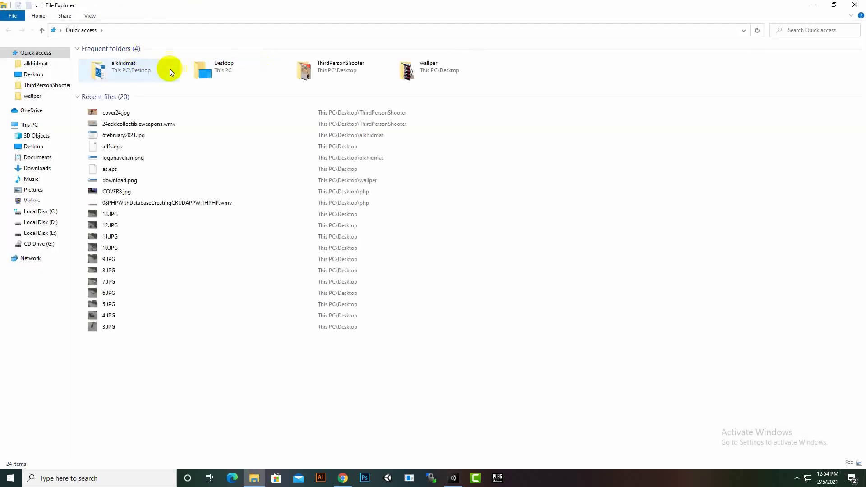
double_click(210, 72)
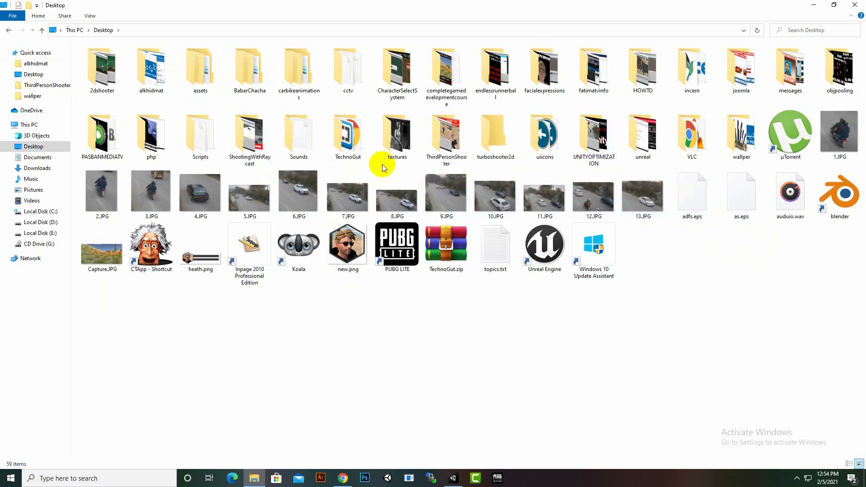
click(200, 79)
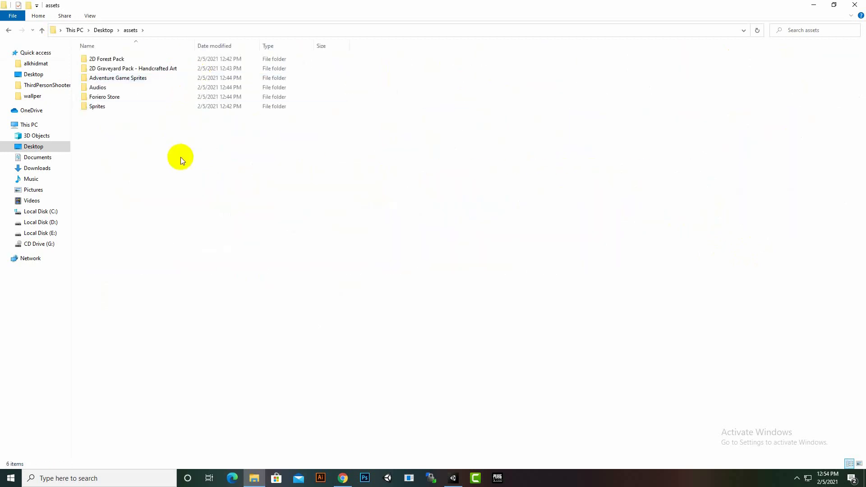
drag(184, 157, 107, 52)
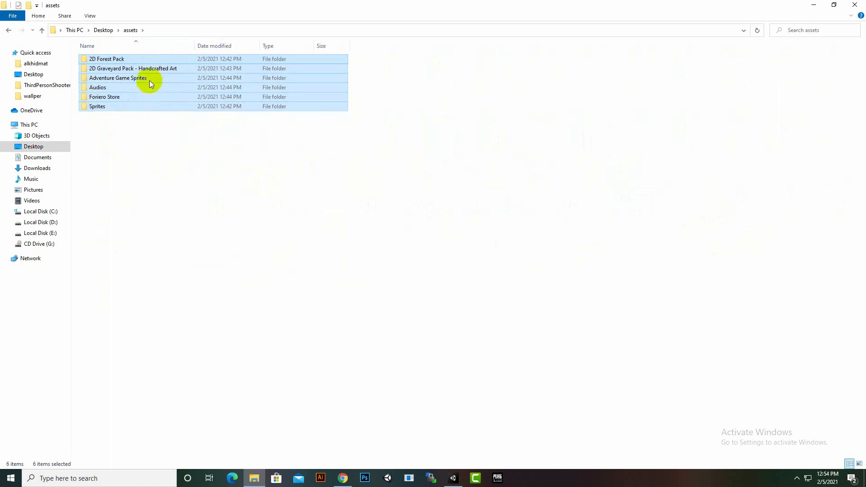
drag(149, 90, 306, 394)
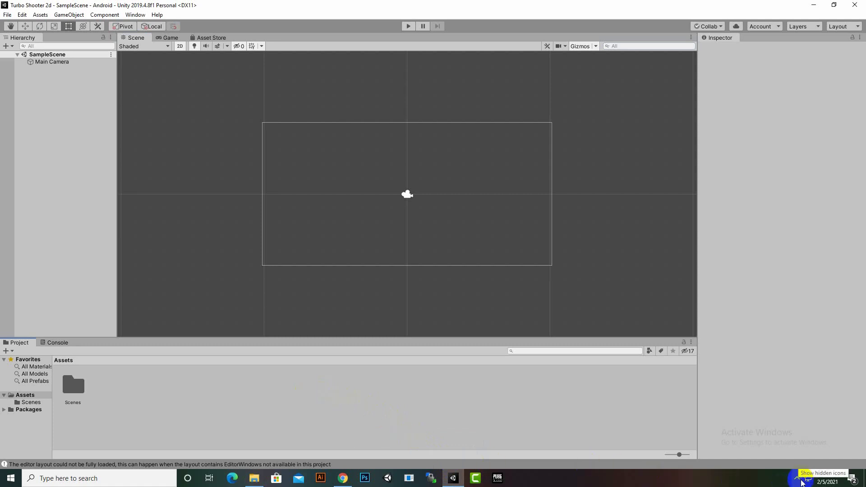
drag(799, 482, 783, 468)
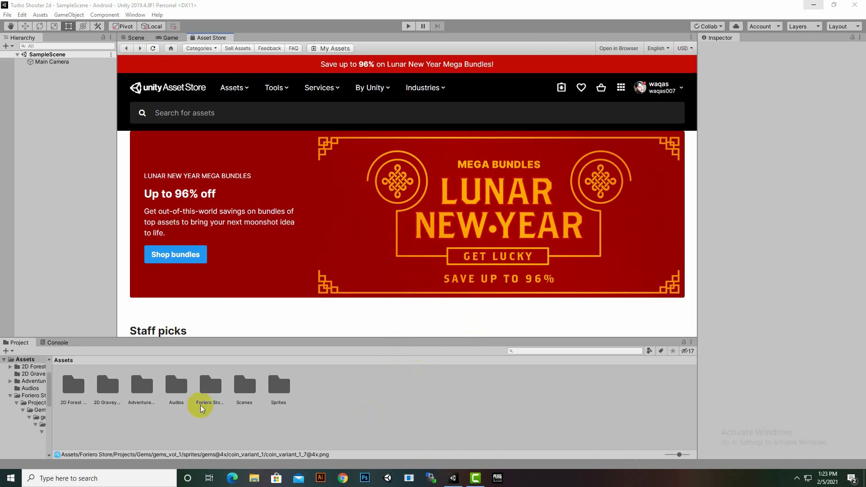
Search the Asset Store for "standard assets" and open the Standard Assets (for Unity 2018.4) page by Unity Technologies.
click(188, 113)
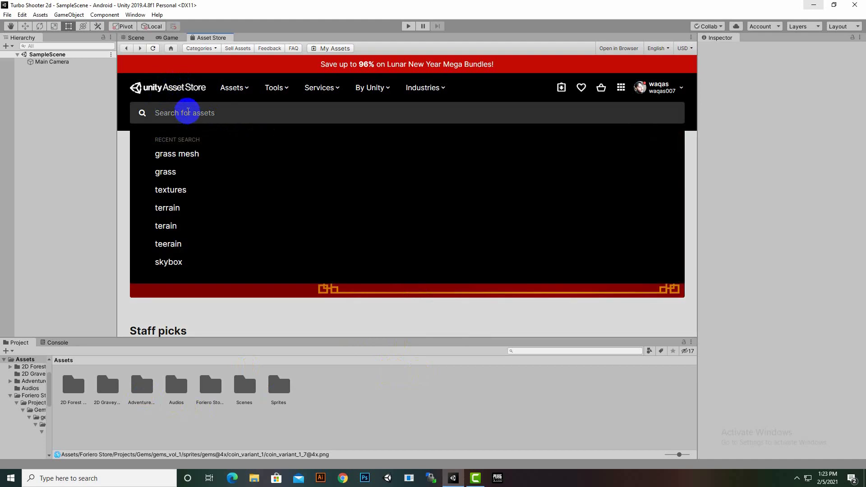
text(s)
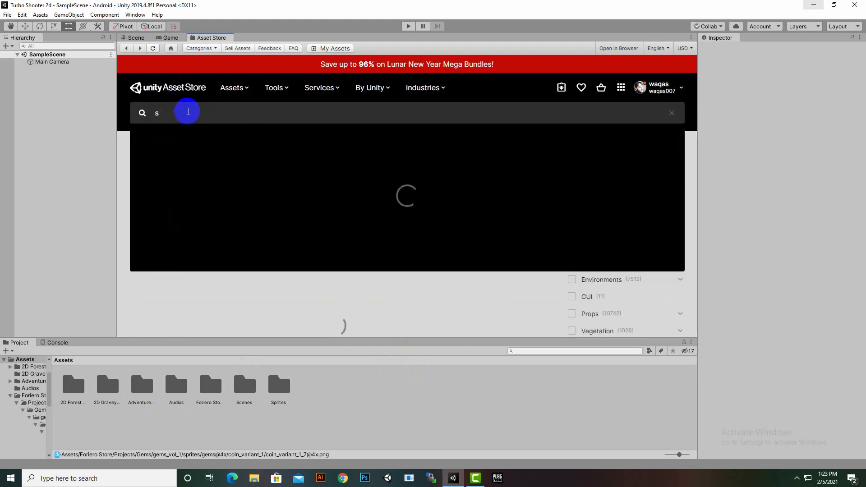
text(tandard assets)
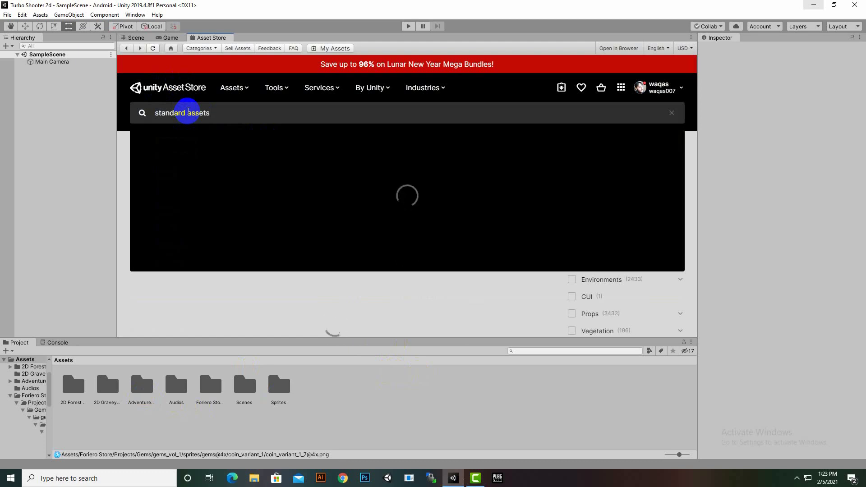
key(Return)
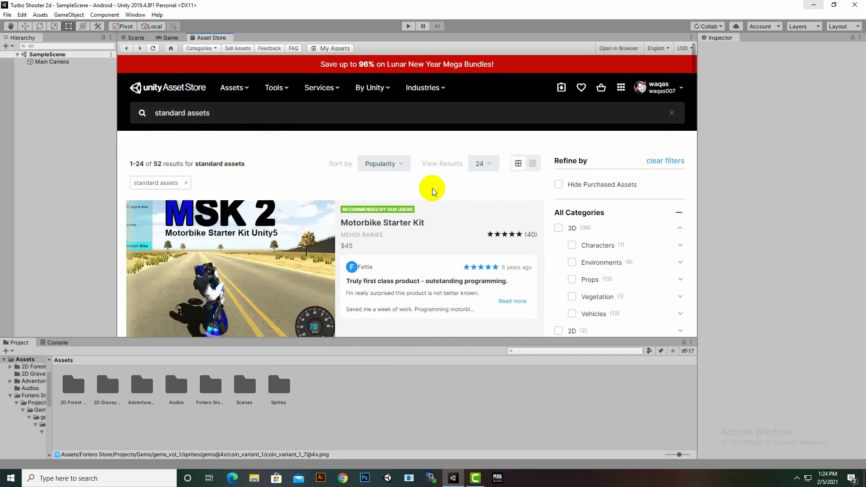
scroll(493, 196, down, 3)
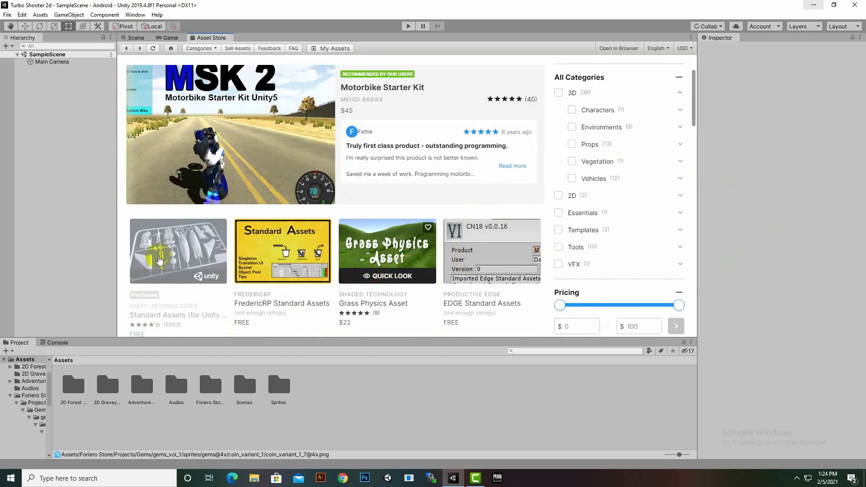
scroll(162, 253, down, 1)
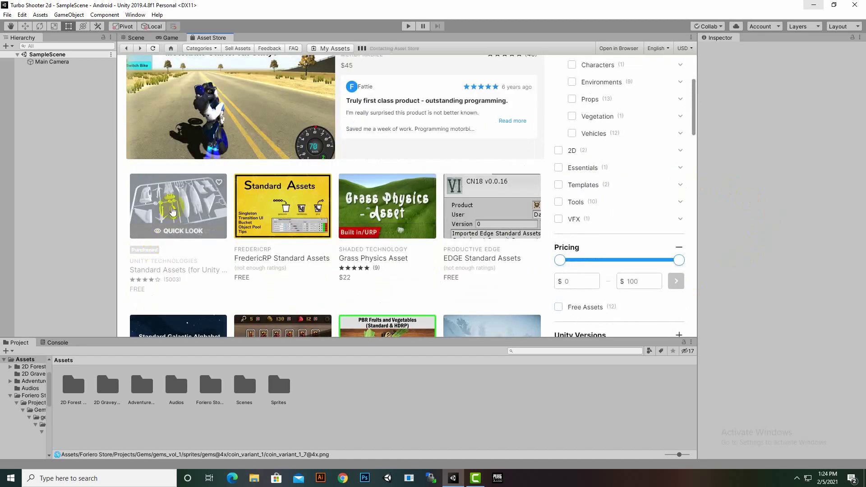
click(172, 210)
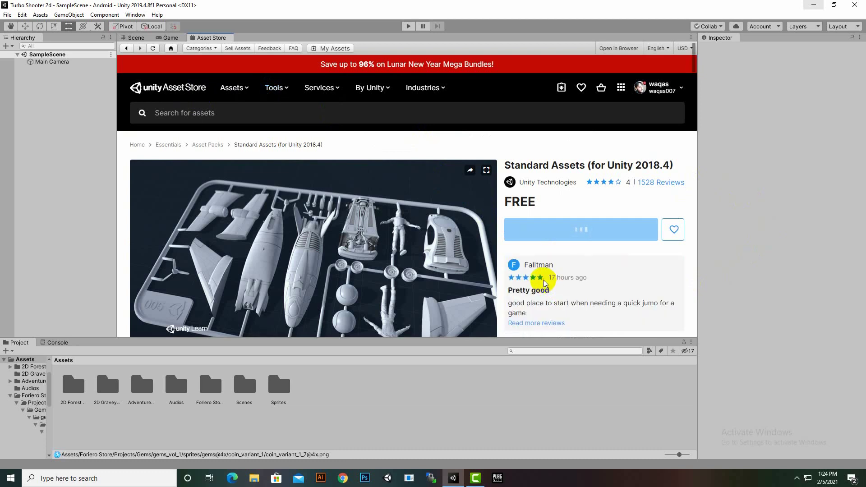
Start importing the Standard Assets (for Unity 2018.4) package into the project.
scroll(412, 186, down, 2)
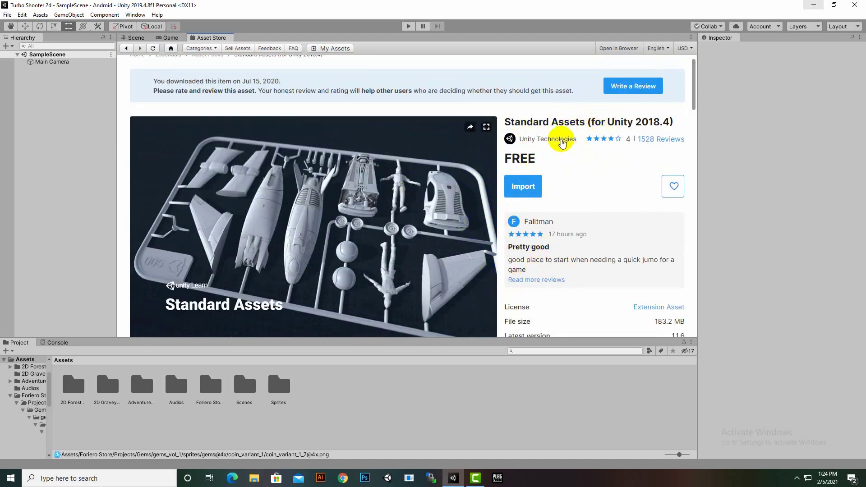
click(521, 195)
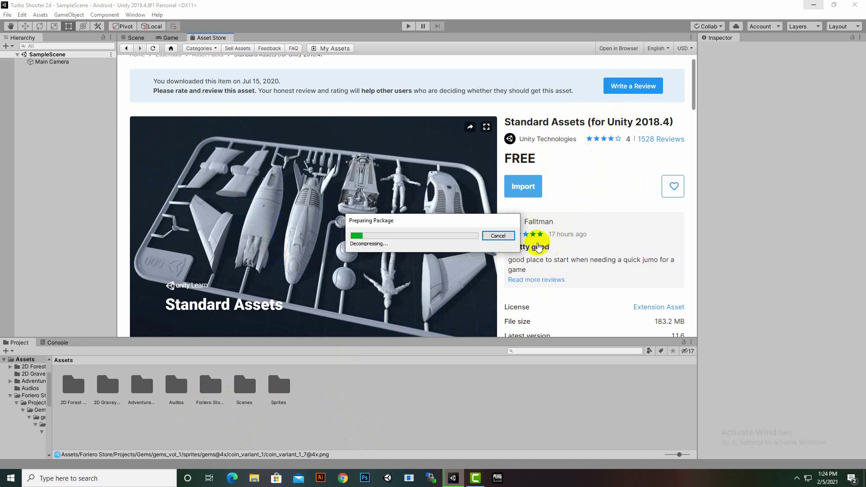
click(290, 292)
drag(290, 292, 361, 283)
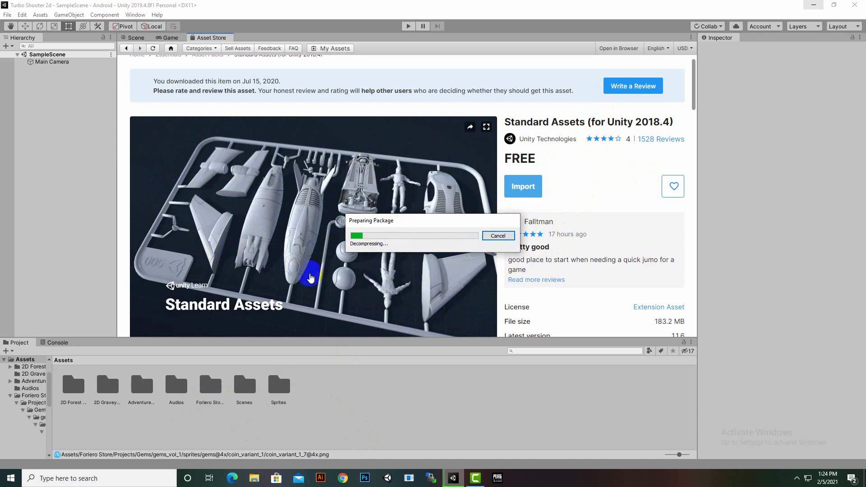
click(795, 477)
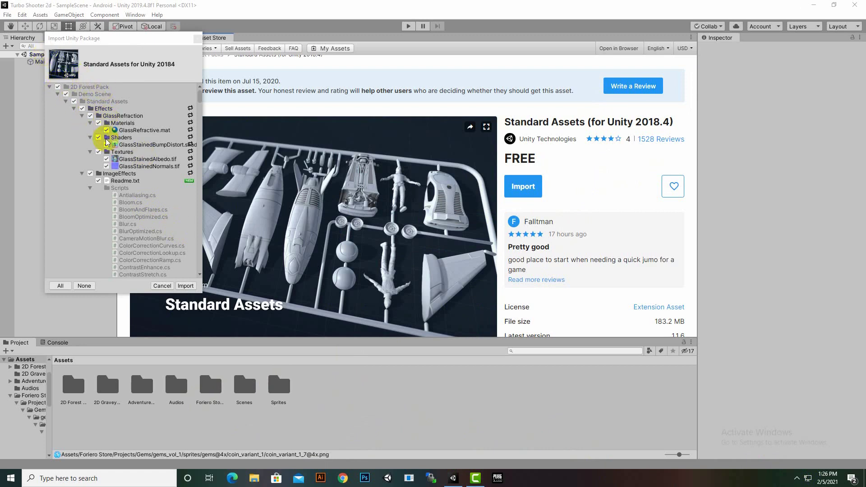
Exclude the 2D Forest Pack and SampleScenes folders from the Standard Assets package import.
click(57, 87)
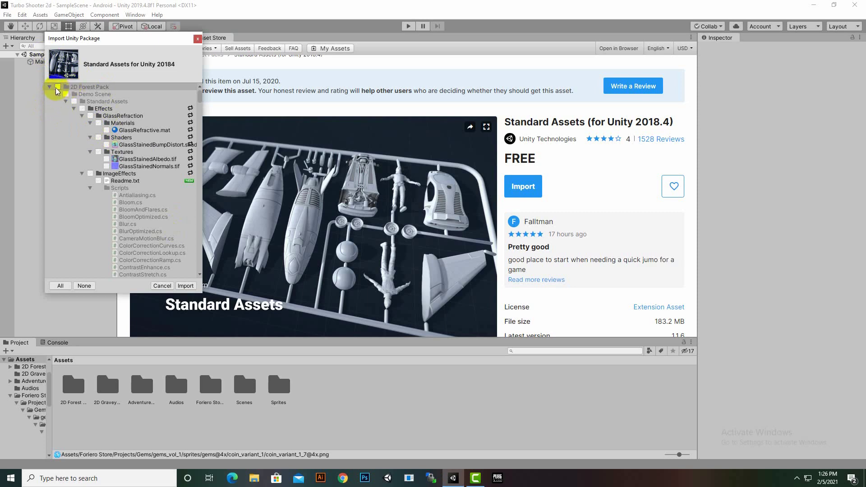
scroll(125, 204, down, 5)
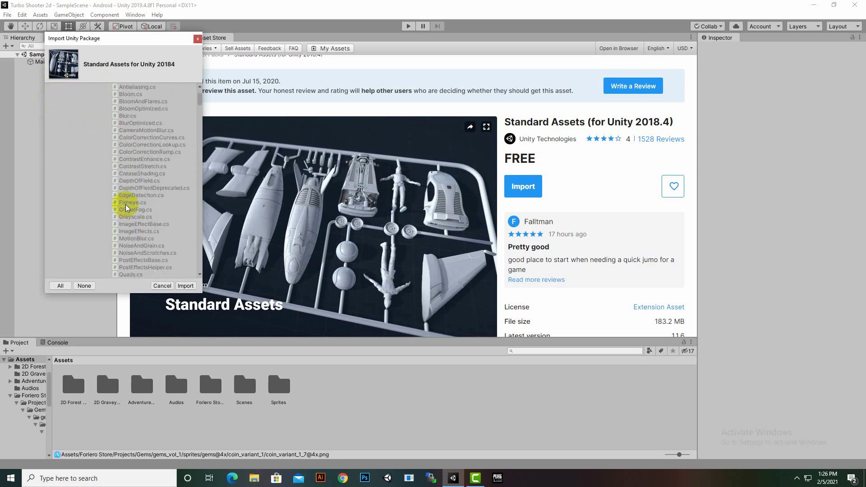
scroll(125, 204, down, 10)
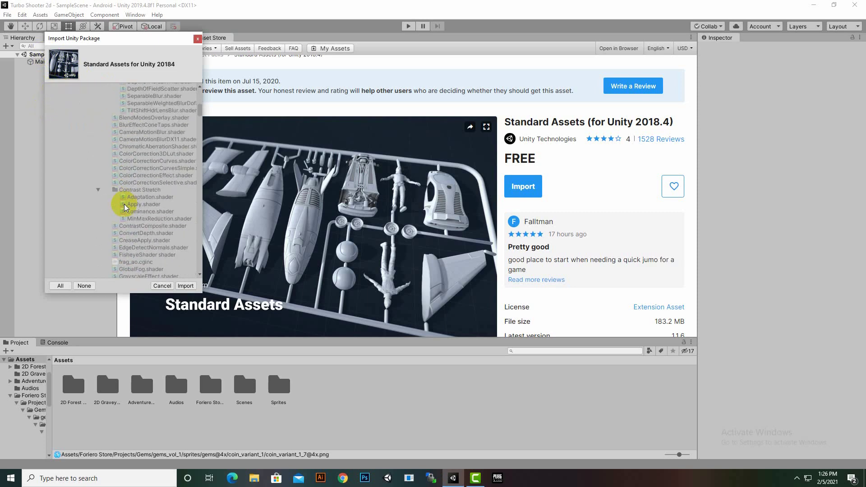
scroll(124, 207, down, 8)
scroll(125, 206, down, 12)
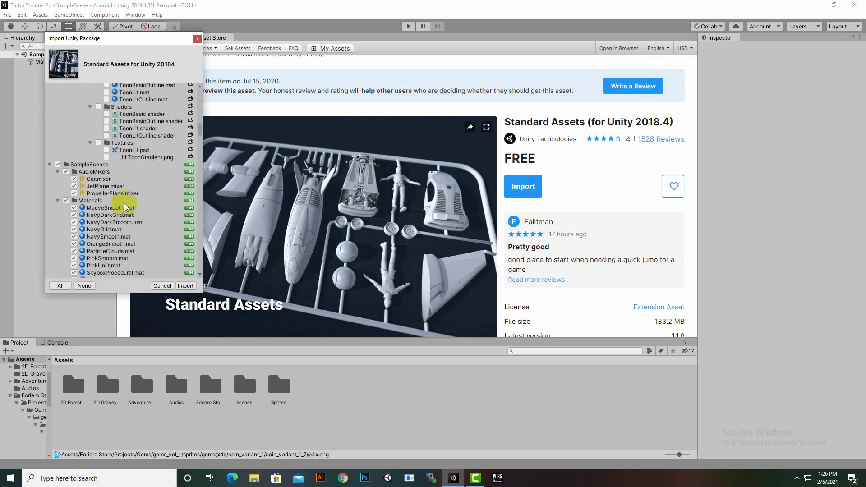
scroll(125, 207, down, 3)
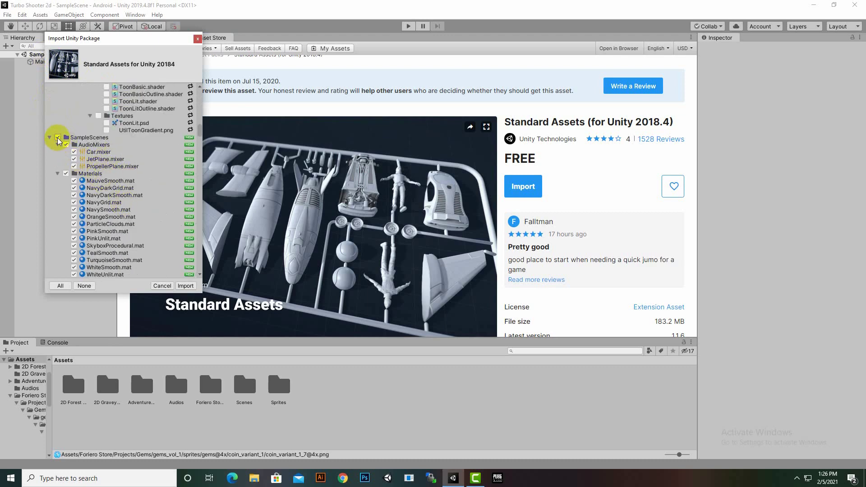
click(58, 138)
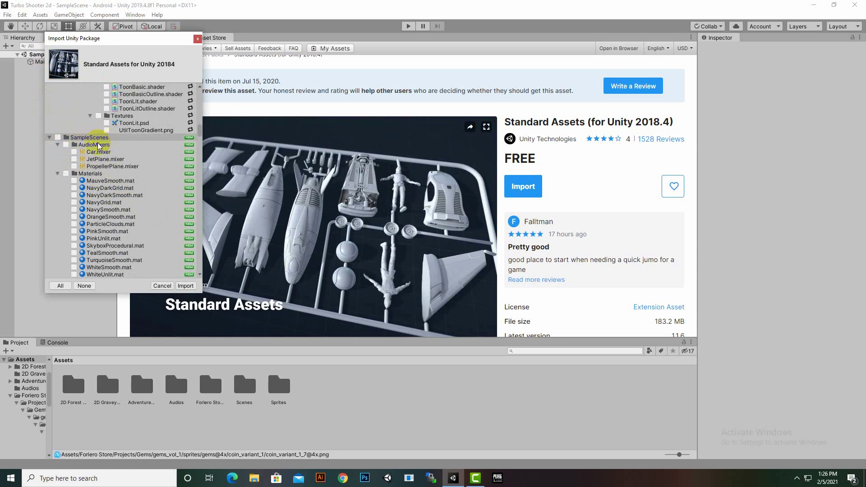
Exclude the entire Standard Assets folder, including its 2D contents, from the package import.
scroll(120, 194, down, 10)
scroll(120, 196, down, 10)
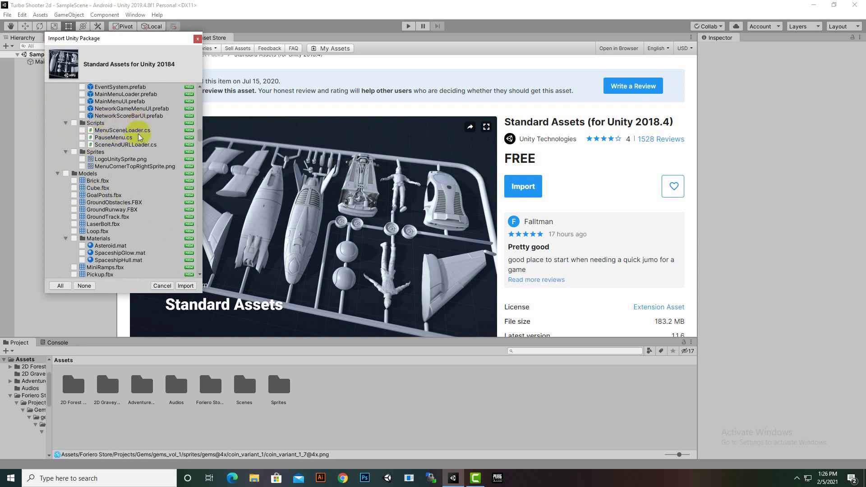
scroll(118, 148, down, 15)
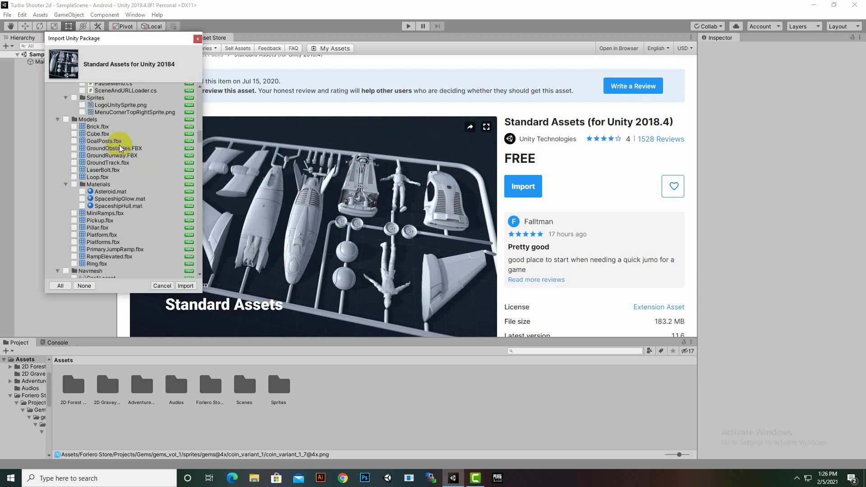
scroll(120, 150, down, 10)
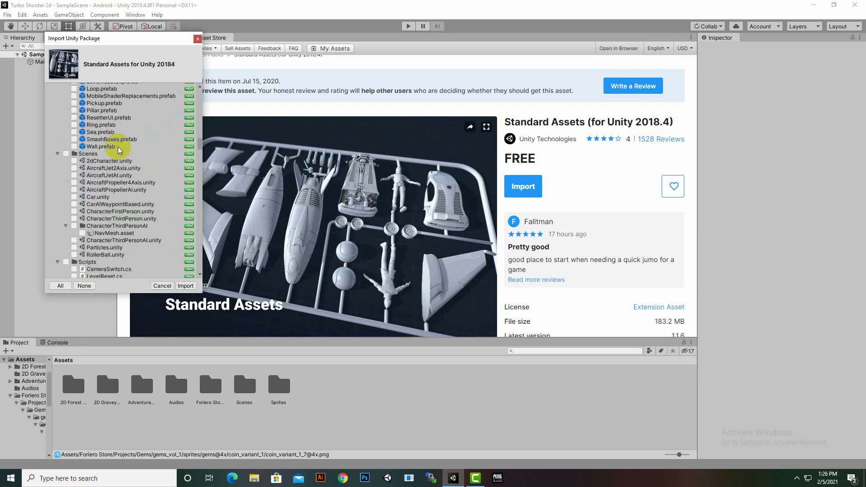
scroll(119, 150, down, 10)
scroll(119, 150, down, 20)
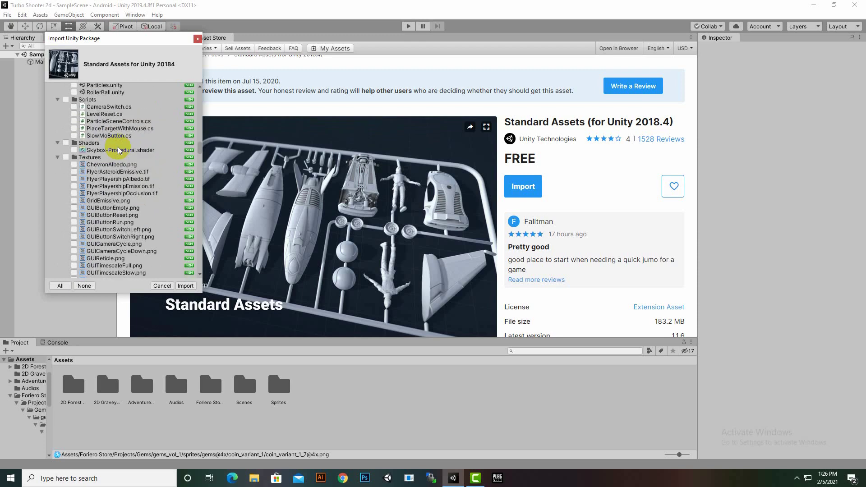
scroll(118, 150, down, 8)
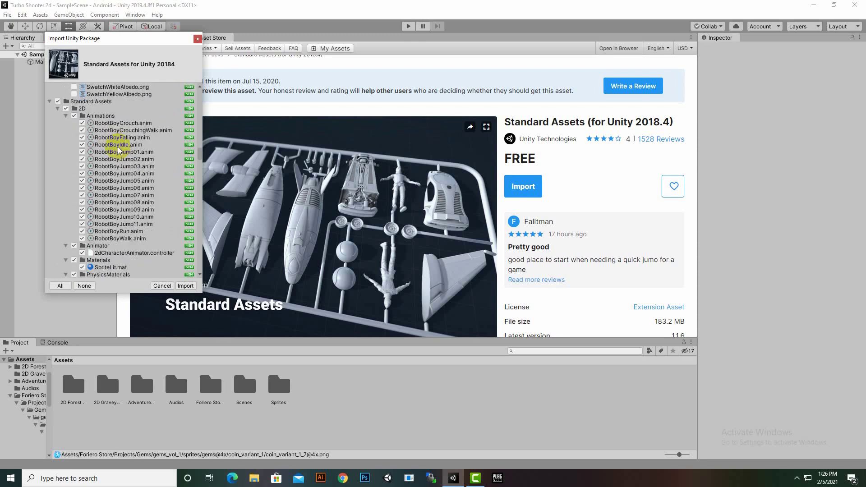
click(58, 101)
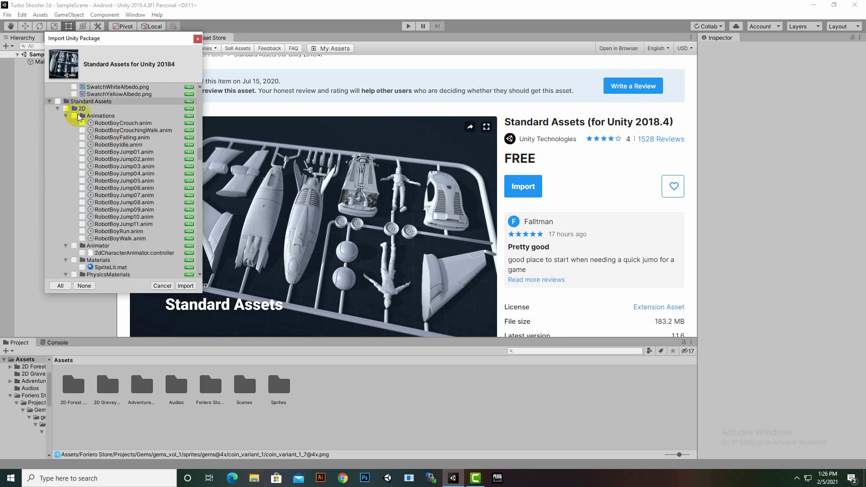
Include the CrossPlatformInput folder under Standard Assets, with its prefabs and scripts, in the package import.
scroll(86, 176, down, 12)
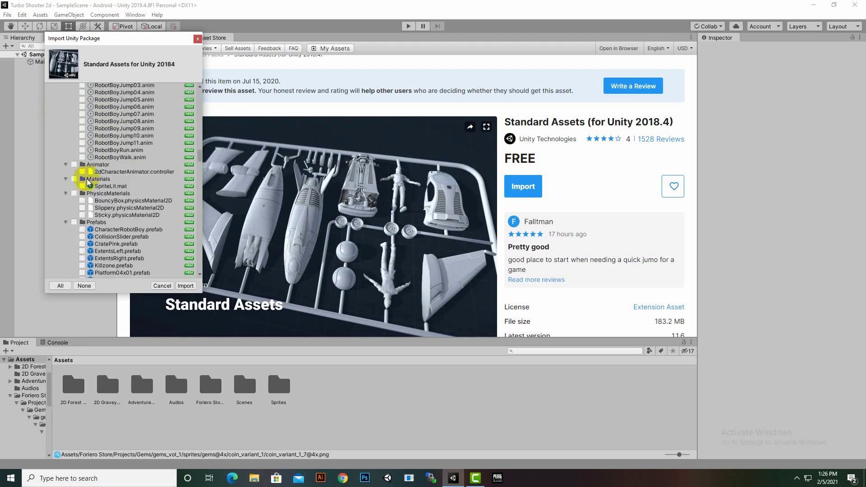
scroll(105, 153, down, 10)
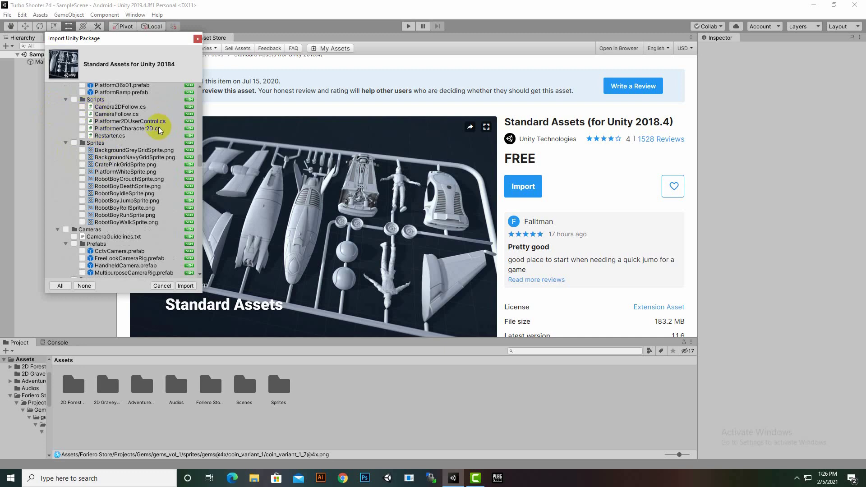
scroll(144, 135, down, 6)
click(141, 170)
scroll(136, 176, down, 4)
scroll(128, 181, down, 20)
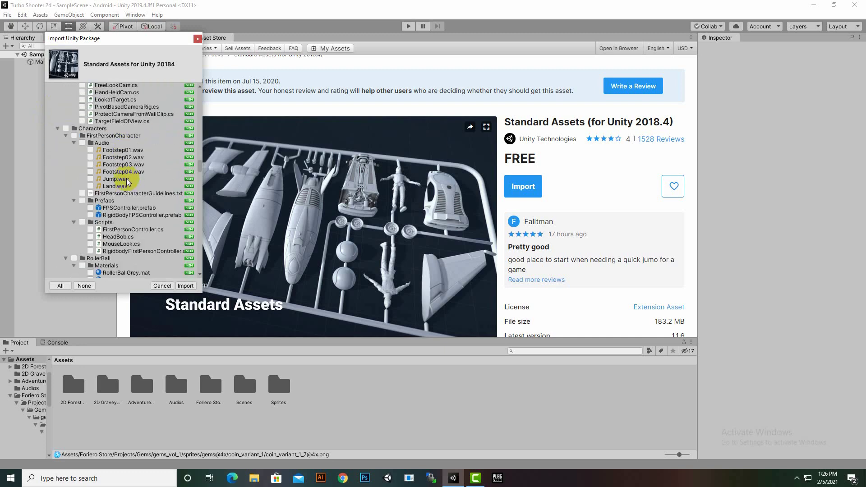
scroll(123, 173, down, 4)
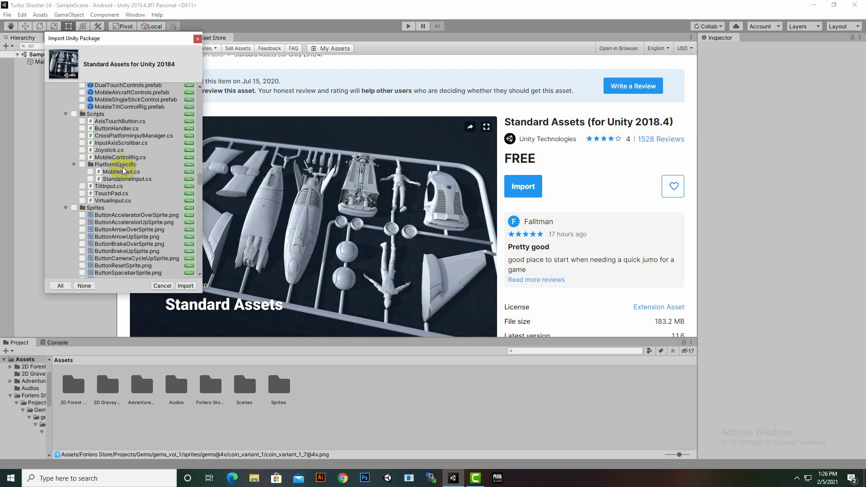
scroll(123, 170, up, 2)
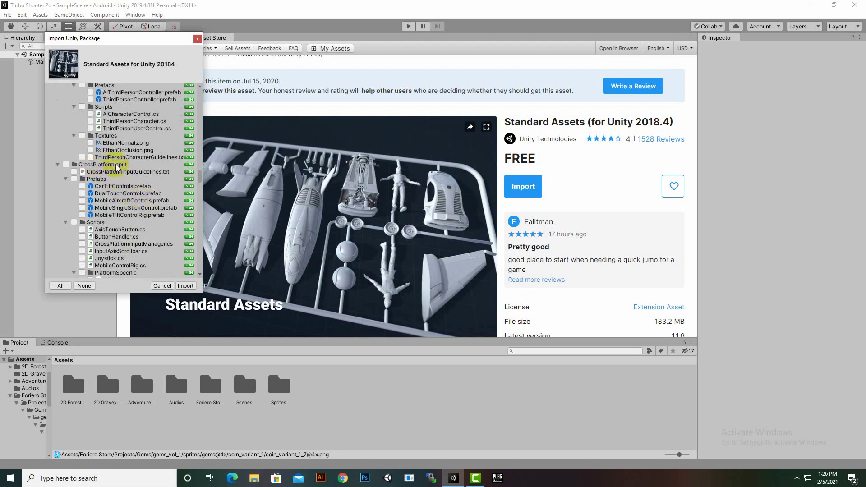
click(65, 165)
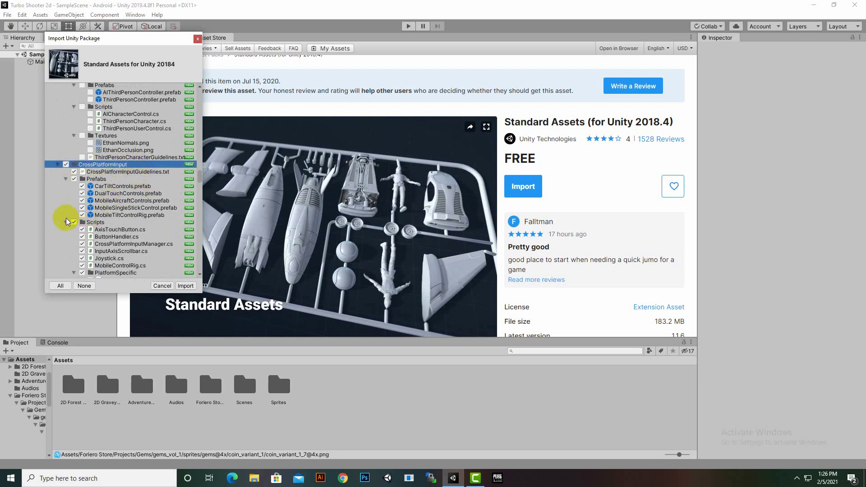
Include the CrossPlatformInput folder under Editor in the package selection and import the selected Standard Assets.
scroll(112, 218, down, 3)
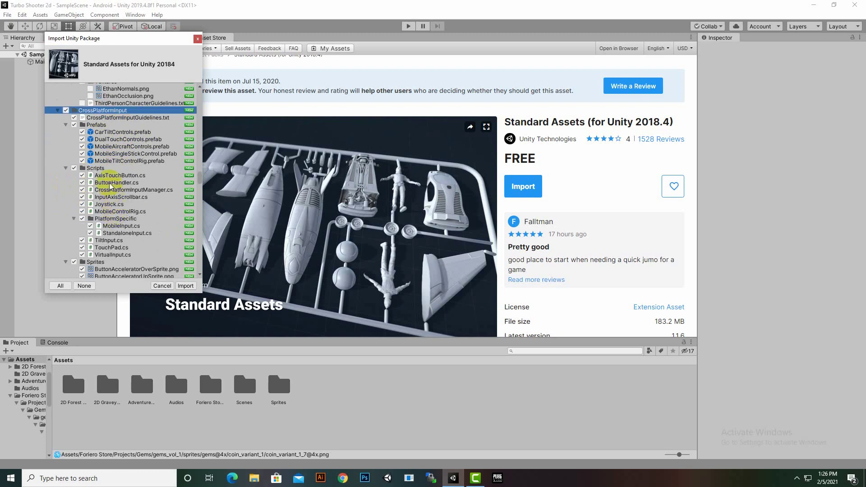
scroll(124, 230, down, 4)
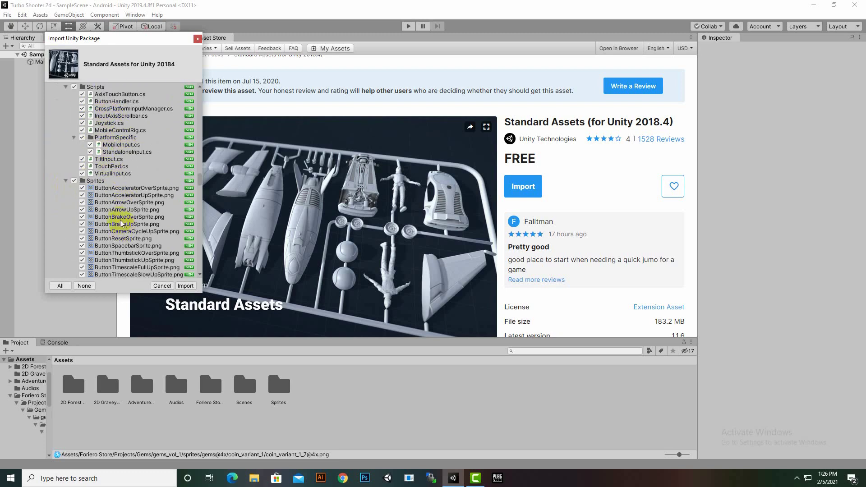
scroll(101, 221, down, 6)
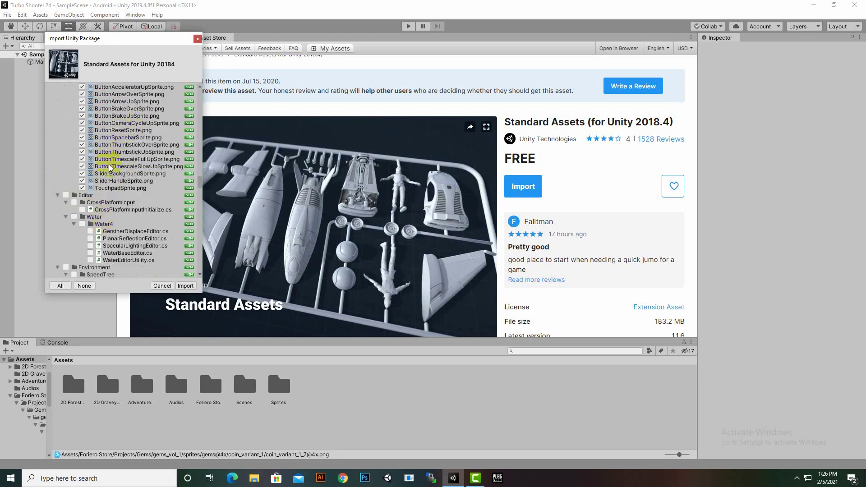
scroll(110, 171, up, 4)
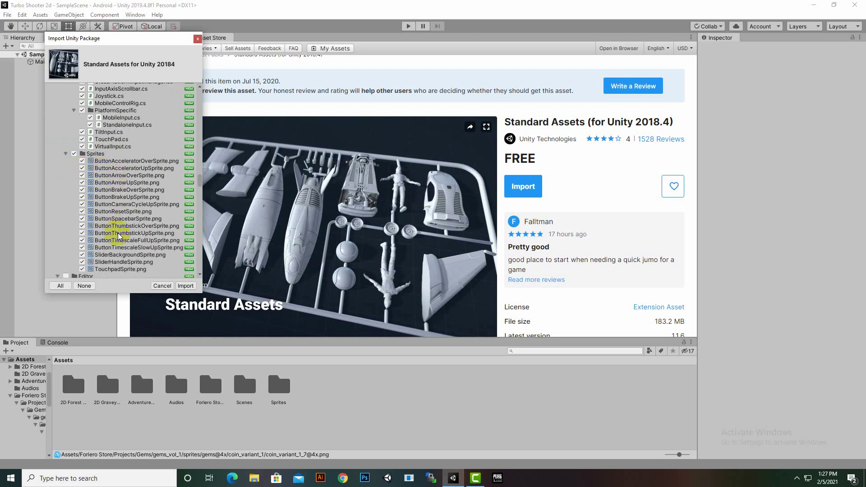
scroll(93, 223, down, 3)
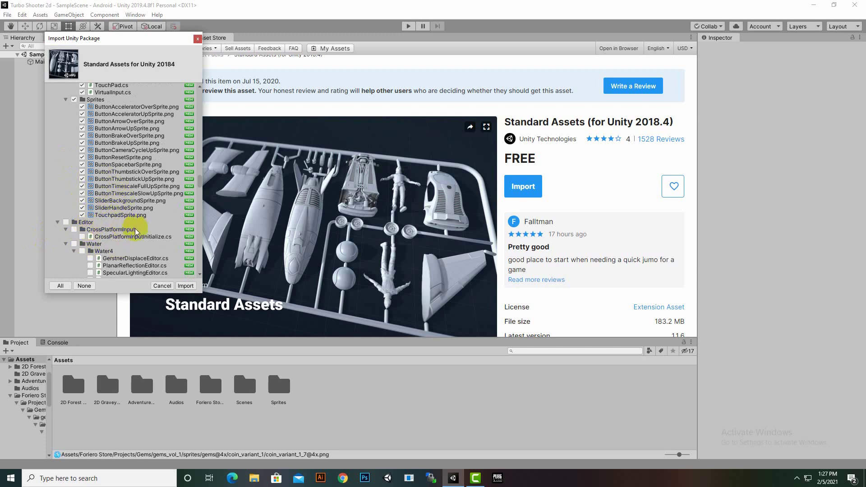
click(74, 229)
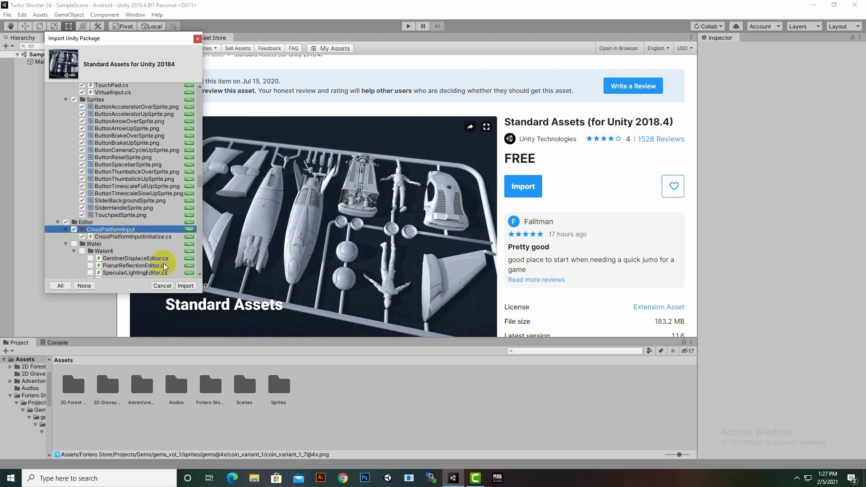
click(187, 286)
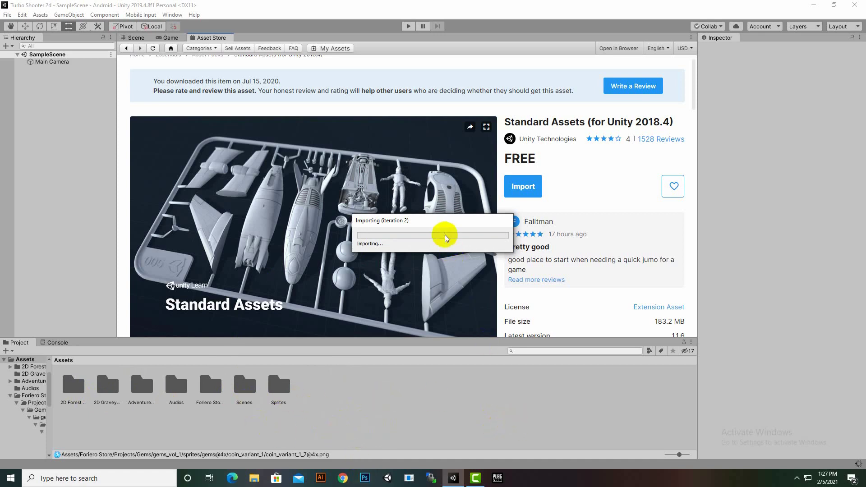
click(795, 481)
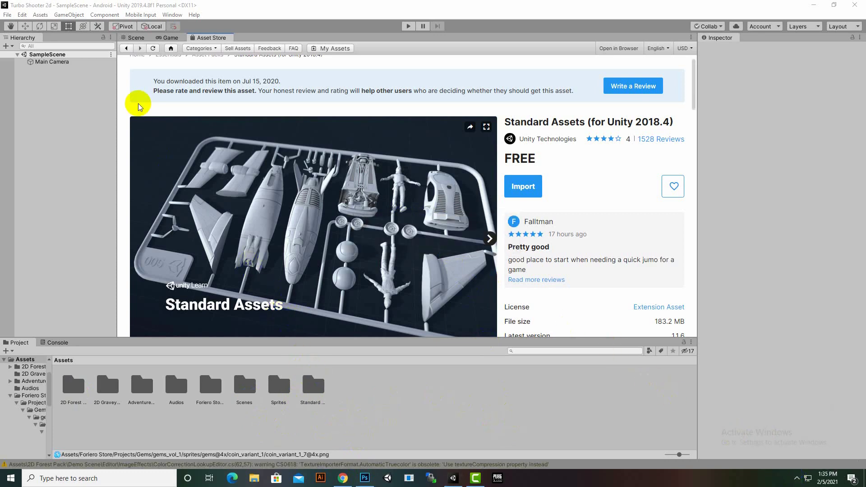
Return to the Scene view and examine the sprite sheets in the 2D Forest Pack's _Sprites folder.
click(140, 38)
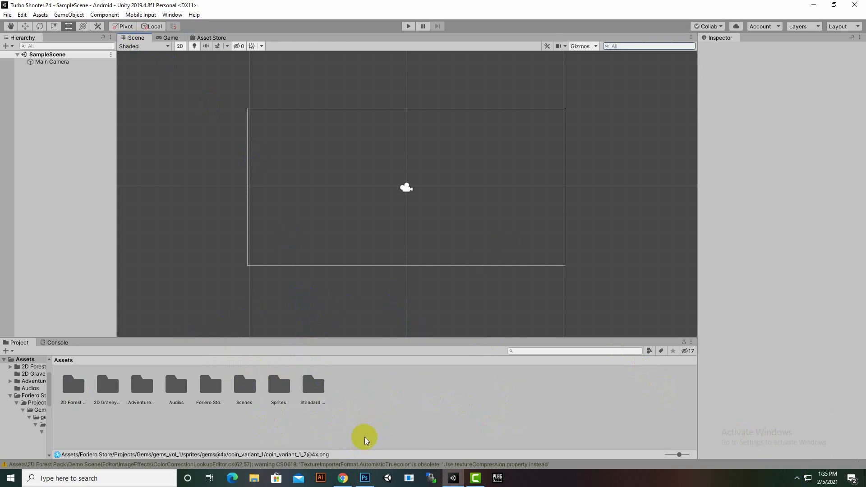
click(79, 395)
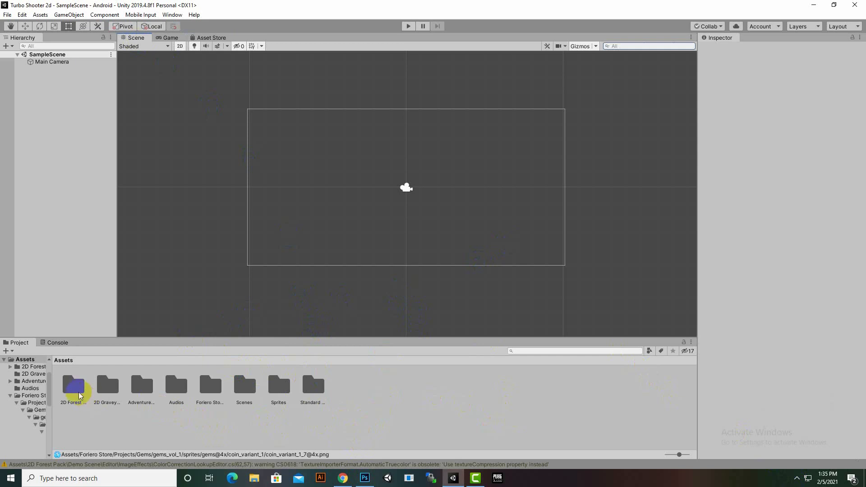
double_click(79, 395)
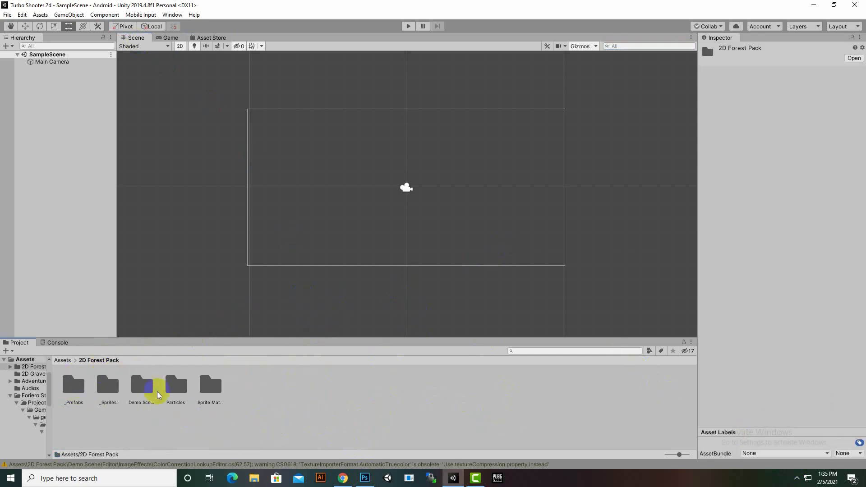
click(201, 392)
double_click(108, 386)
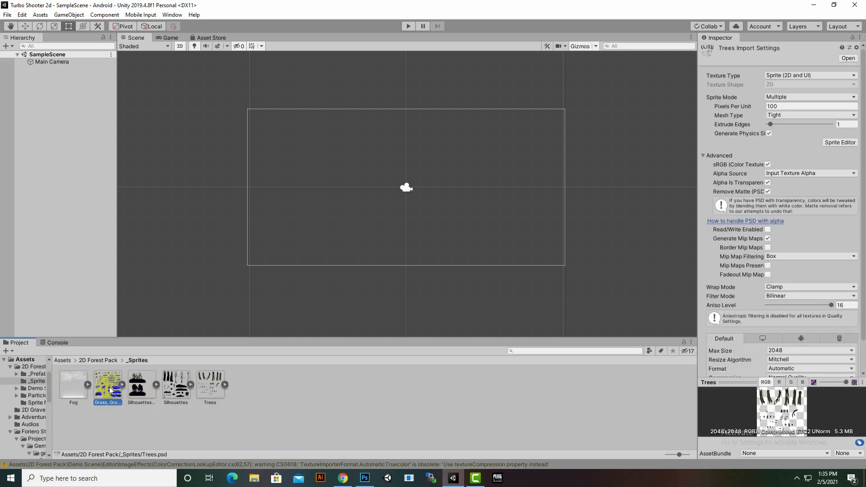
Examine the Background prefabs in the 2D Forest Pack's _Prefabs folder.
click(94, 359)
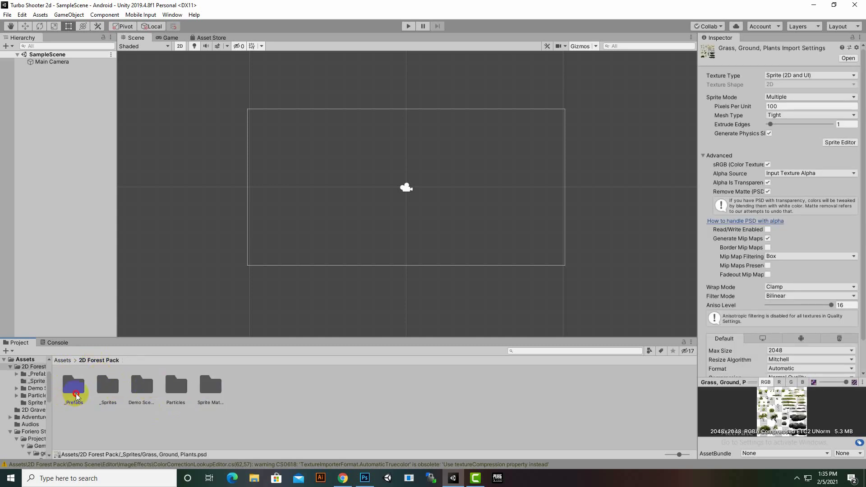
double_click(76, 395)
click(72, 391)
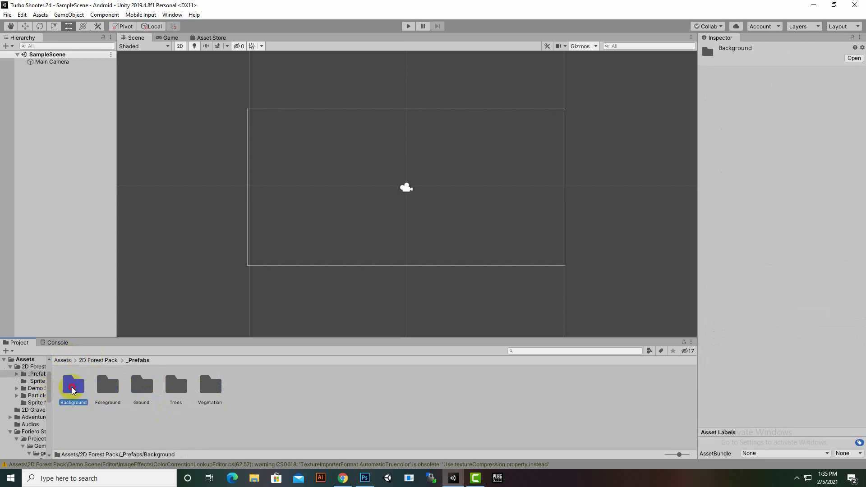
double_click(73, 390)
click(107, 387)
click(175, 386)
Preview the Tree 3 prefab from the forest pack's Trees folder in the scene and delete it again.
click(145, 363)
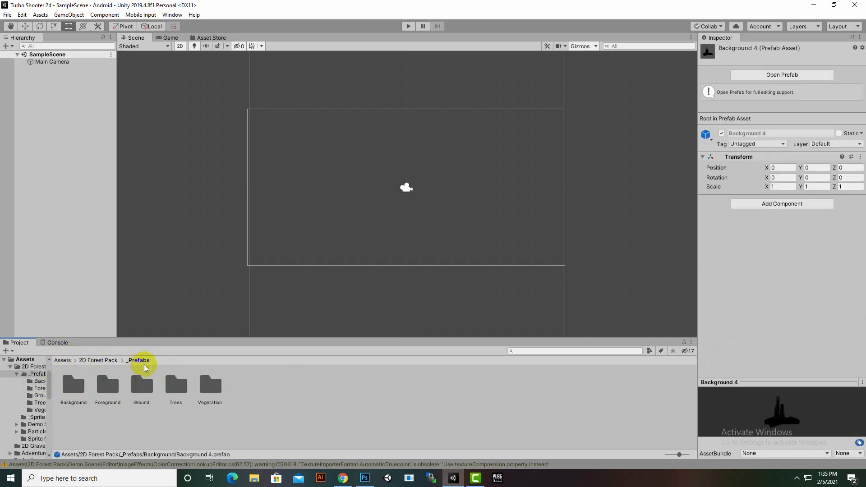
double_click(175, 387)
click(150, 389)
click(166, 393)
click(148, 390)
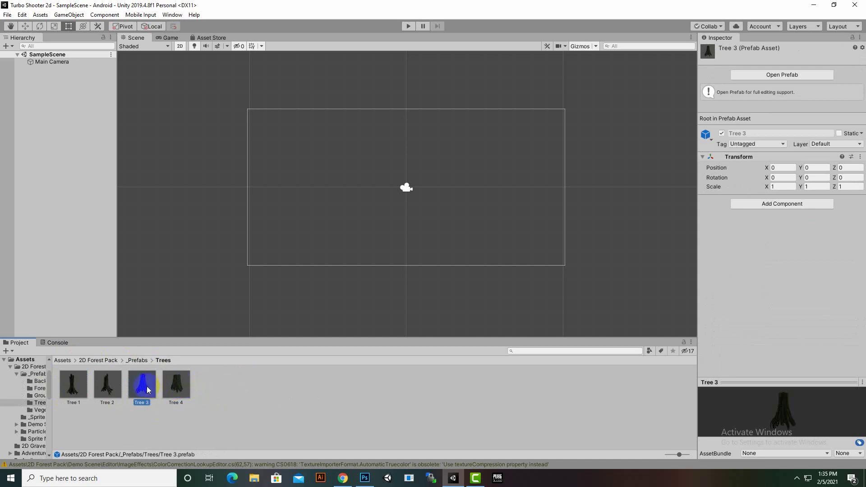
drag(149, 390, 363, 215)
scroll(361, 218, up, 2)
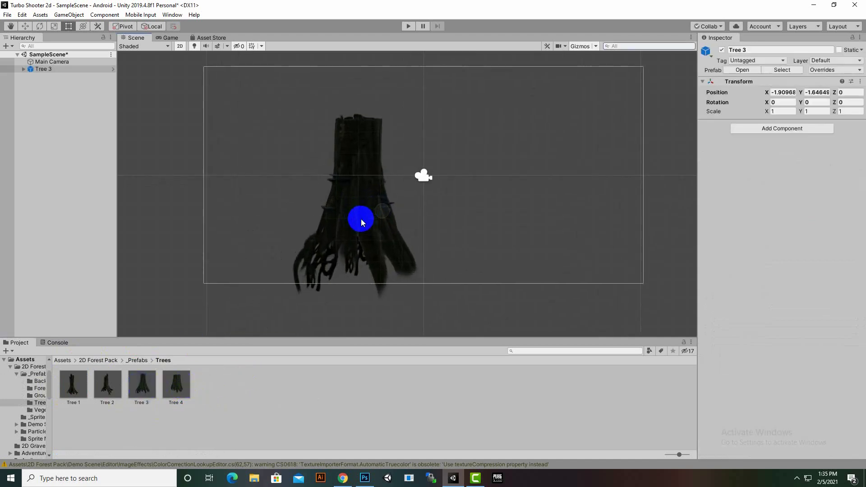
scroll(361, 218, up, 2)
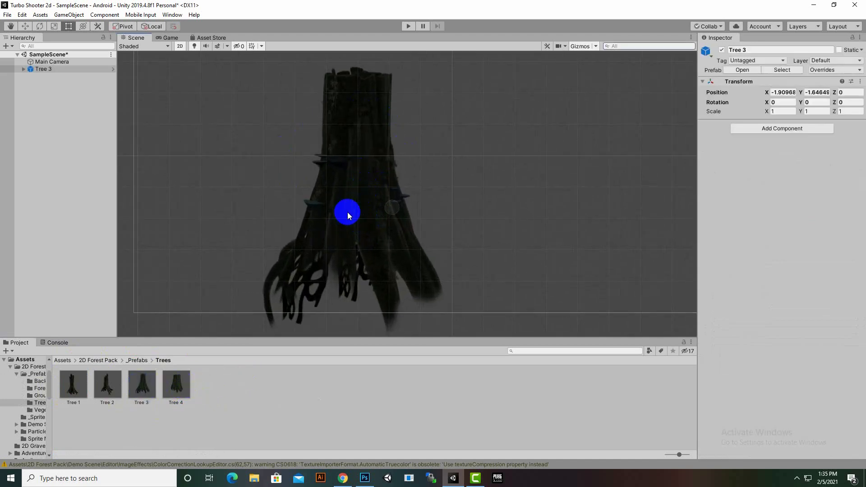
key(Delete)
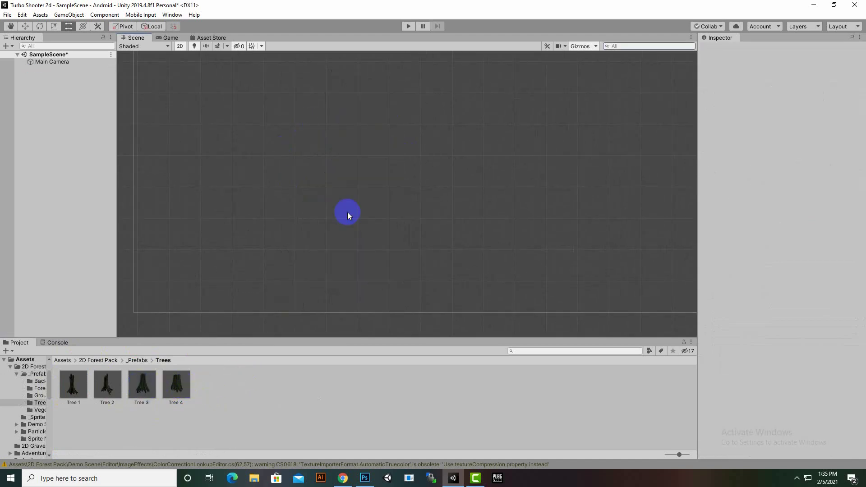
Examine the sprites in the 2D Graveyard Pack - Handcrafted Art folder.
click(90, 359)
click(63, 360)
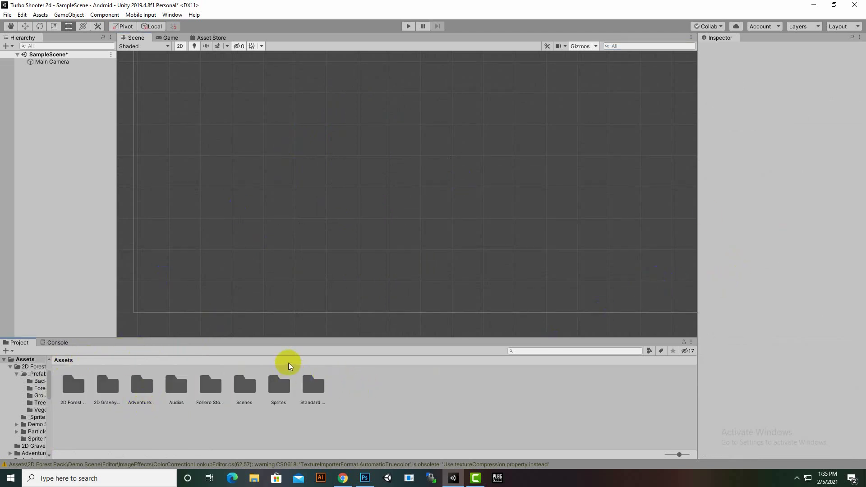
double_click(104, 398)
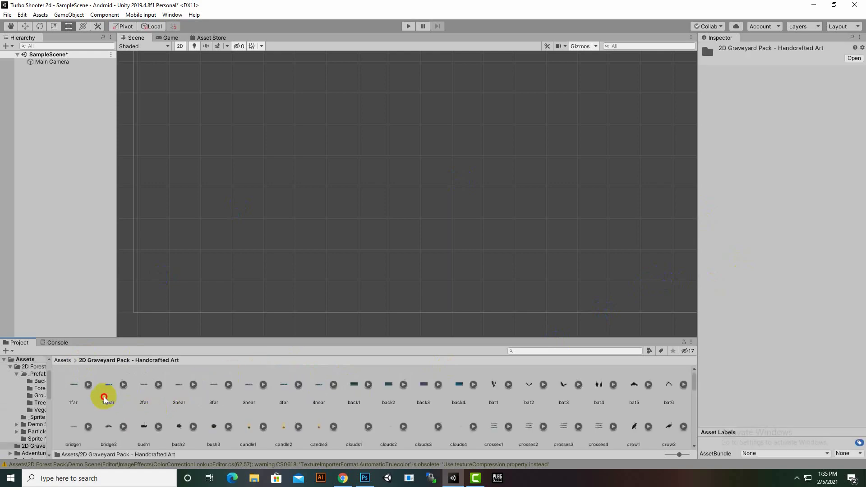
scroll(433, 402, down, 5)
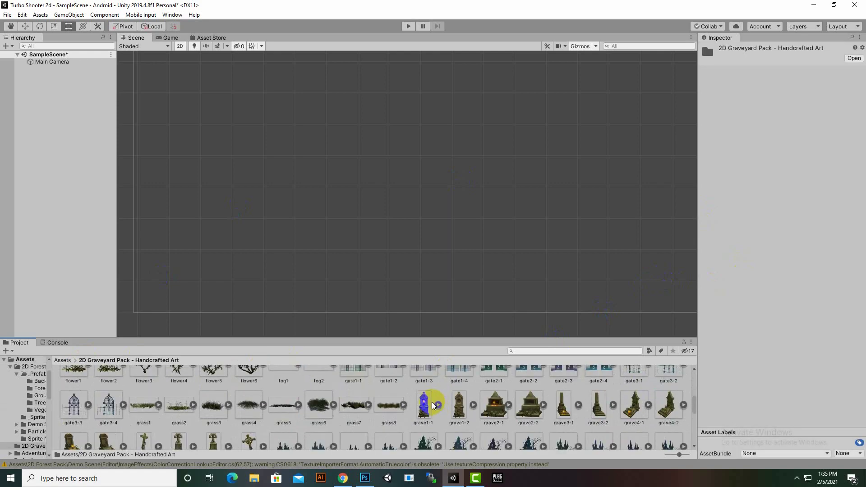
scroll(434, 402, down, 10)
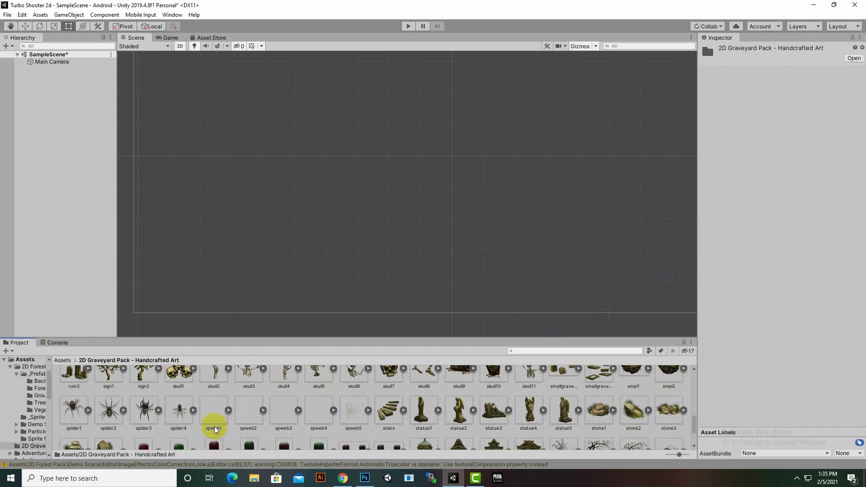
Preview the graveyard pack's skull1 and skull2 sprites in the scene and delete both again.
scroll(215, 428, up, 1)
drag(174, 392, 381, 177)
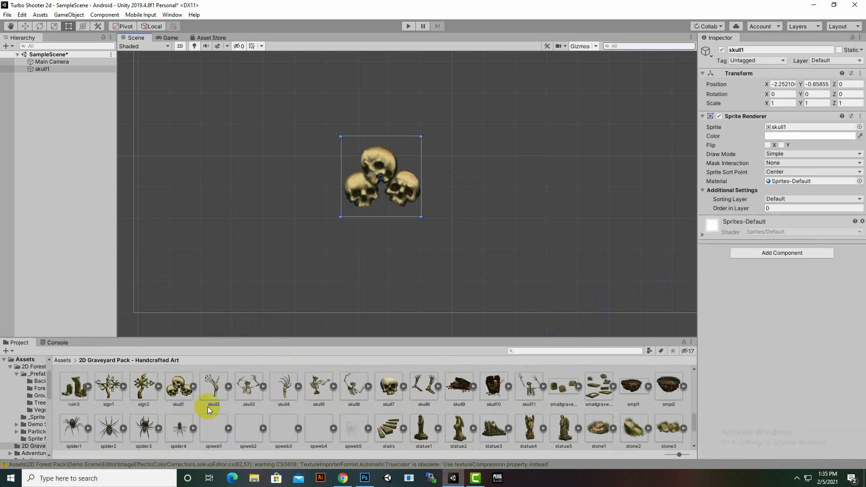
drag(209, 409, 457, 215)
scroll(429, 289, up, 2)
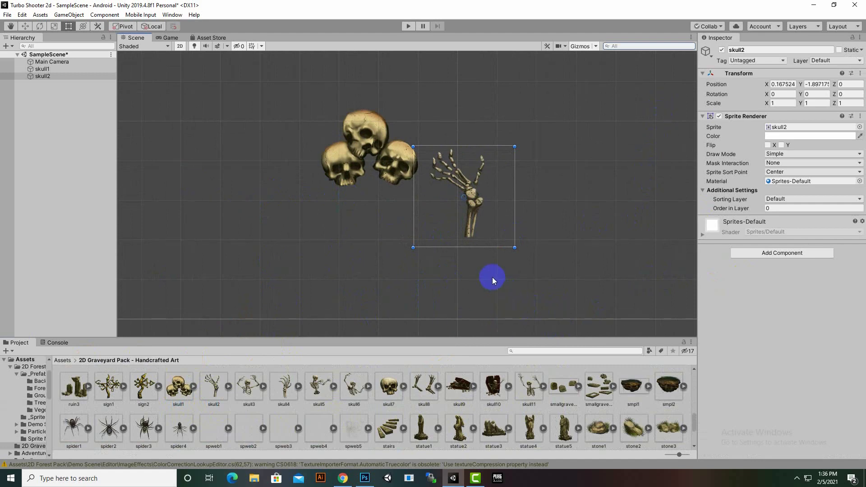
key(Delete)
click(397, 165)
key(Delete)
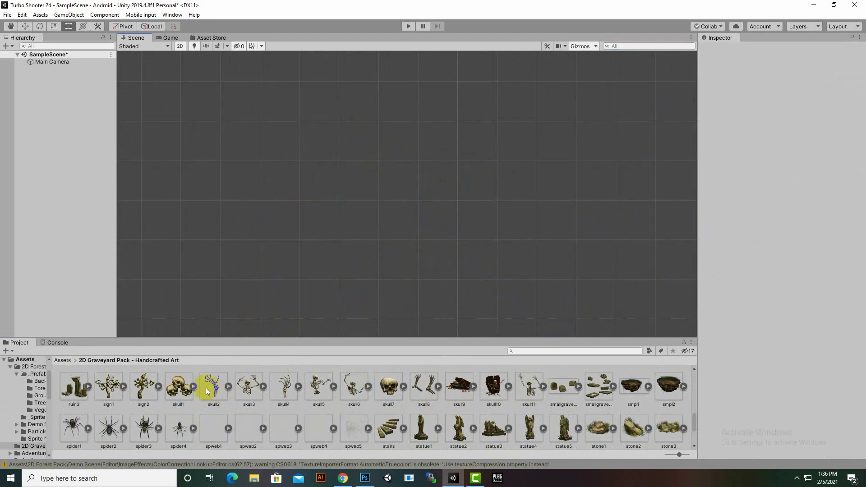
Examine the bird sprite sheet in the Bird folder of Adventure Game Sprites' png folder.
click(64, 360)
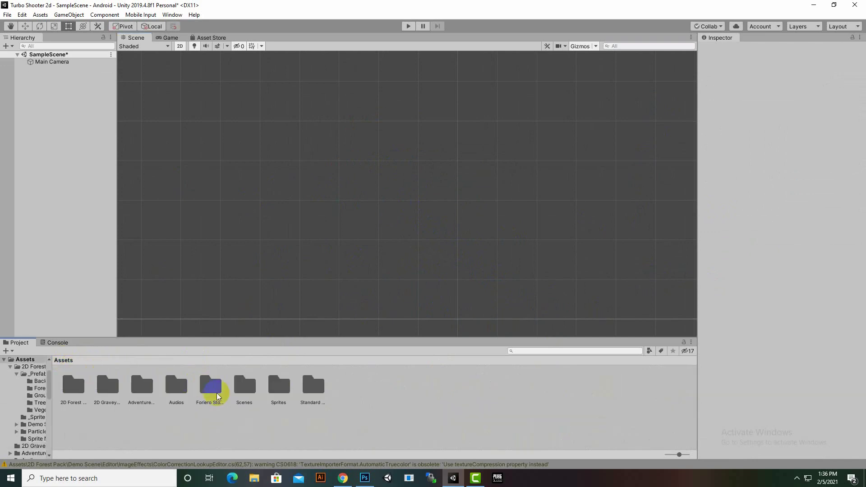
double_click(136, 390)
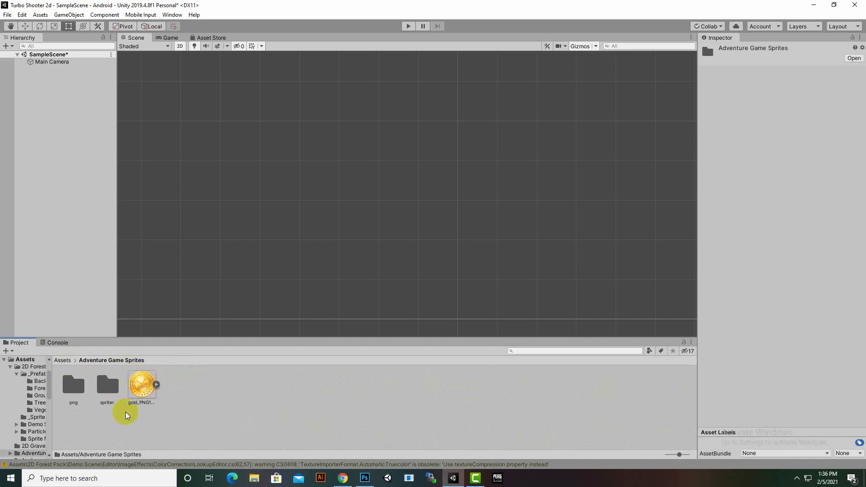
double_click(72, 396)
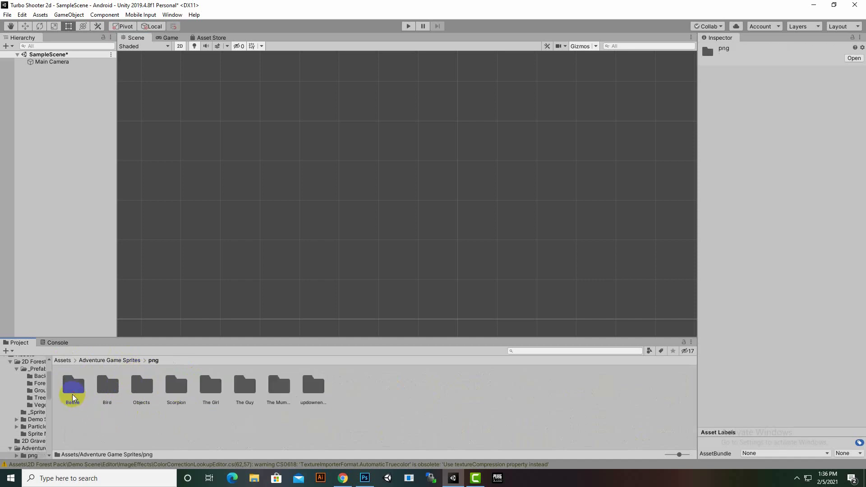
double_click(107, 385)
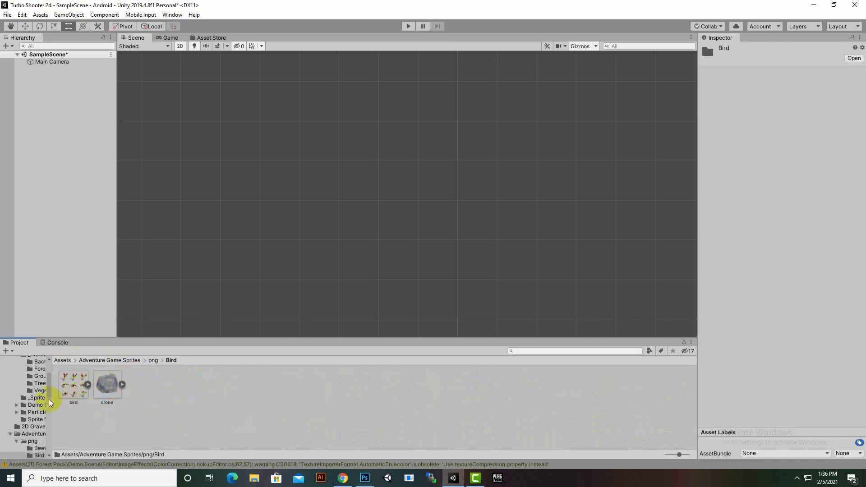
click(74, 388)
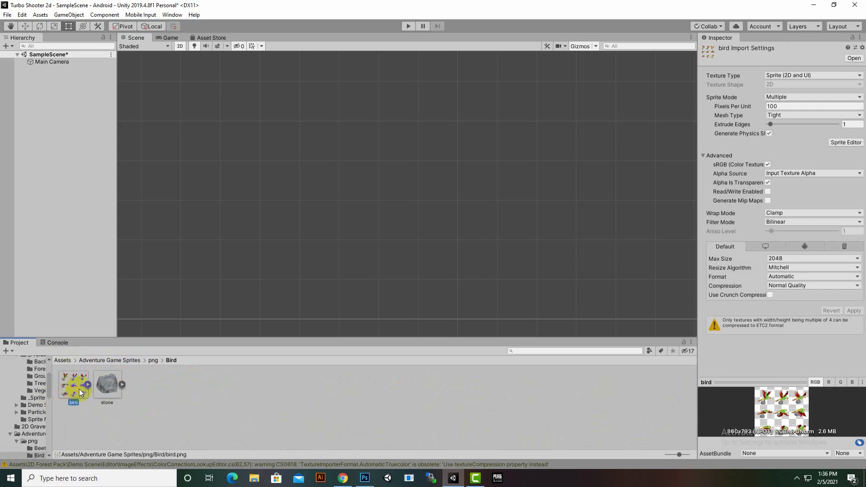
Examine the attack, dead, idle and walk animation frames in the Beetle folder of Adventure Game Sprites.
click(157, 361)
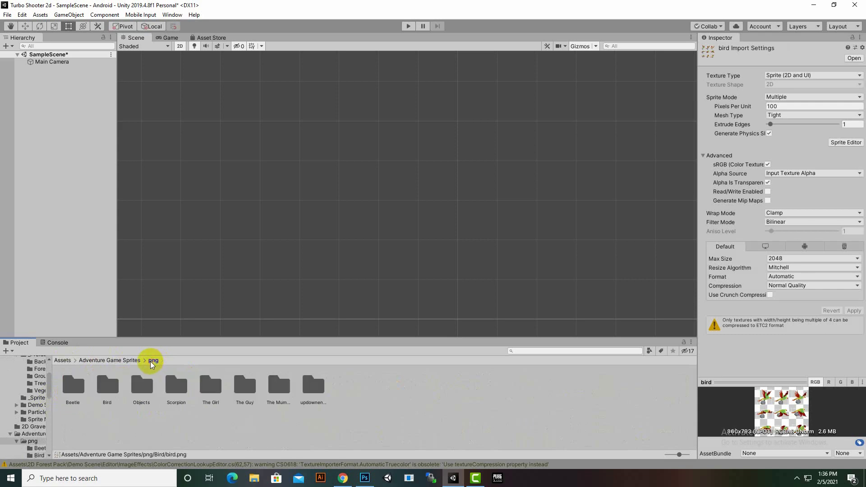
double_click(67, 387)
scroll(537, 432, down, 1)
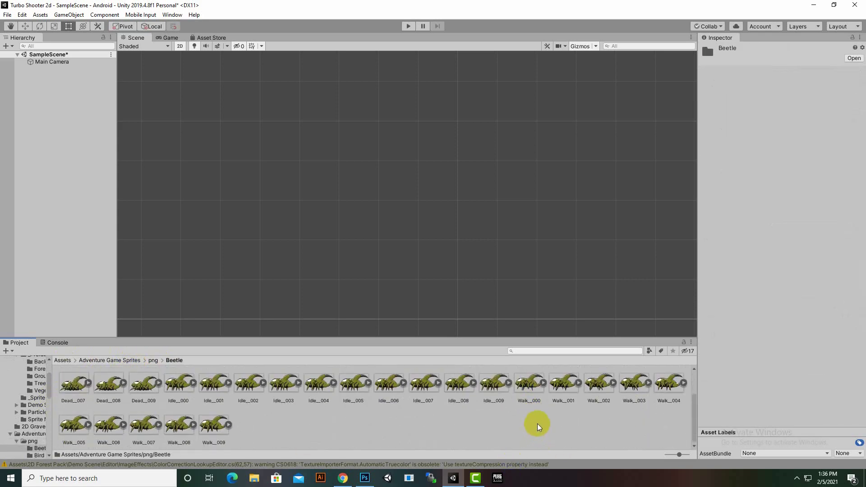
scroll(537, 426, up, 1)
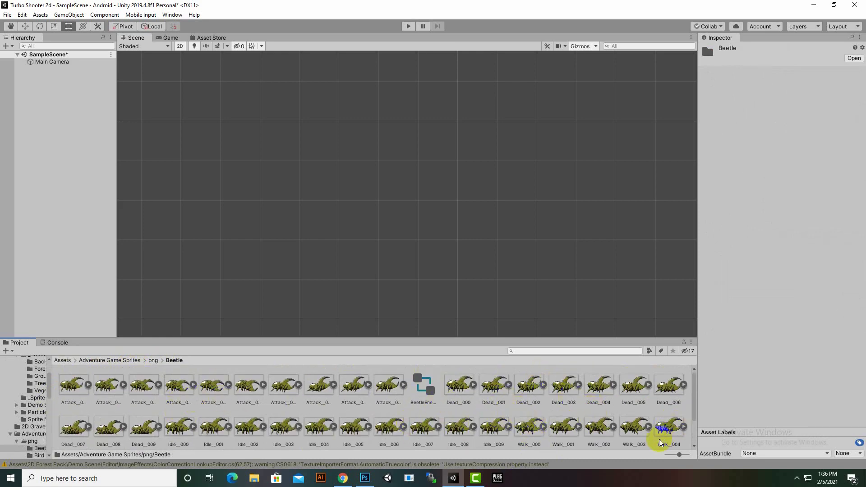
scroll(213, 409, down, 1)
click(224, 422)
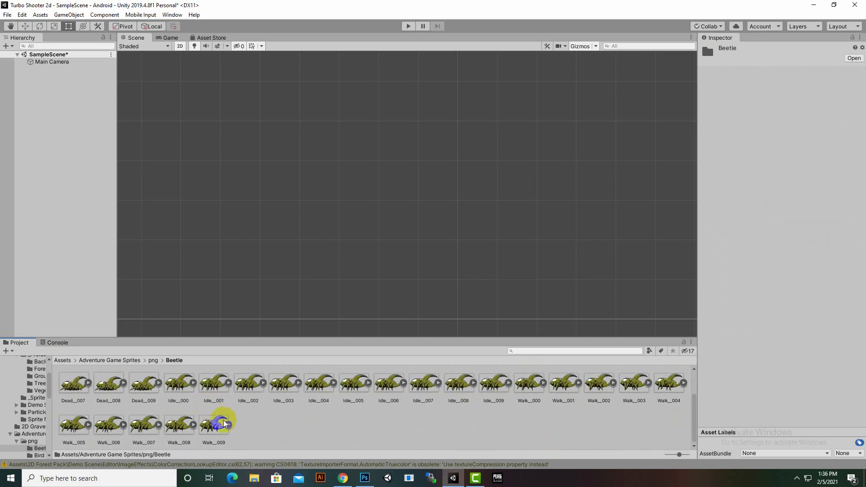
Examine the character part sprites in the TheGuy folder inside Adventure Game Sprites' spriter folder.
scroll(225, 431, up, 1)
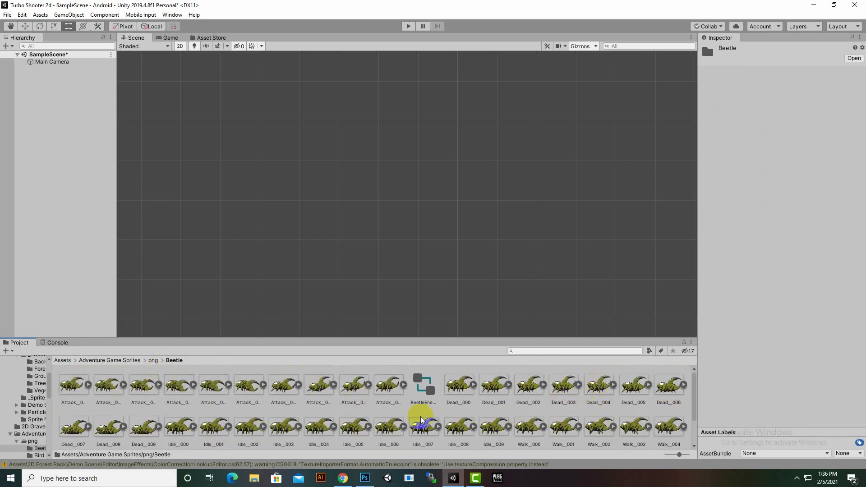
click(146, 360)
click(149, 359)
click(148, 360)
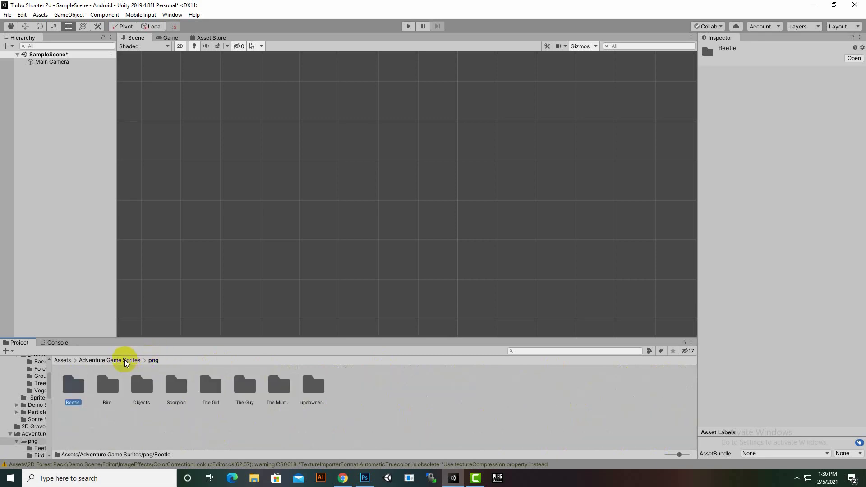
click(135, 359)
double_click(107, 388)
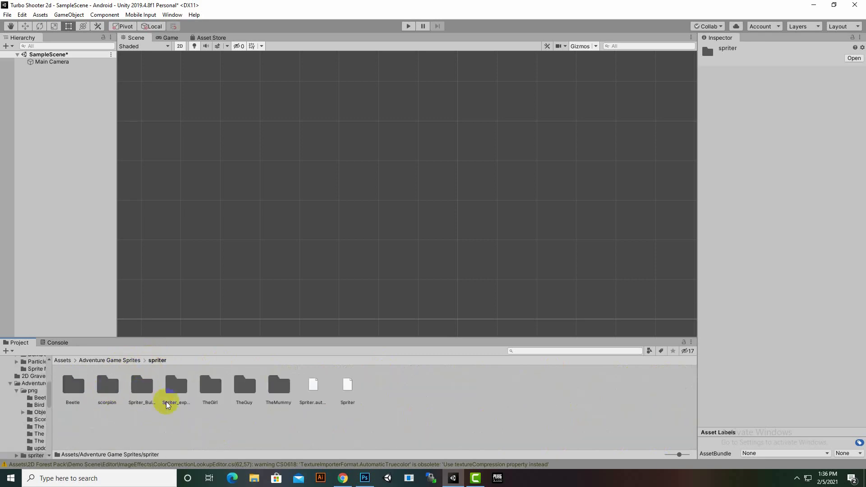
double_click(242, 383)
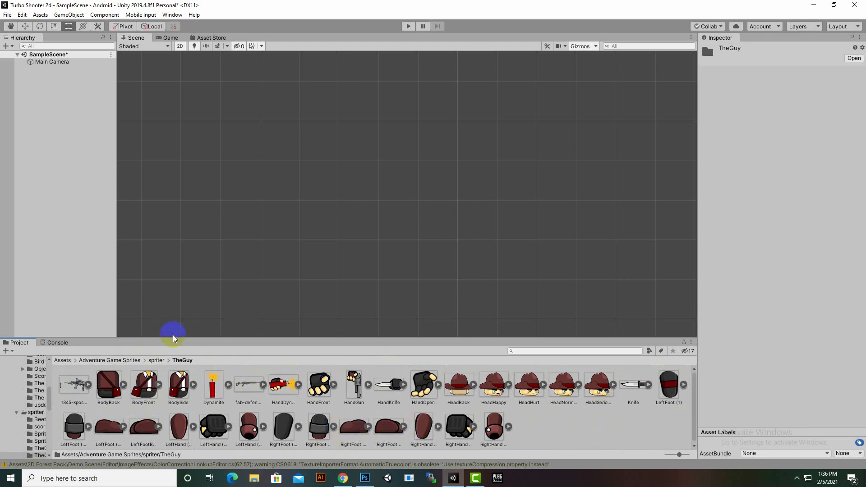
Return from the TheGuy folder to the project's top-level Assets folder.
click(157, 360)
click(86, 360)
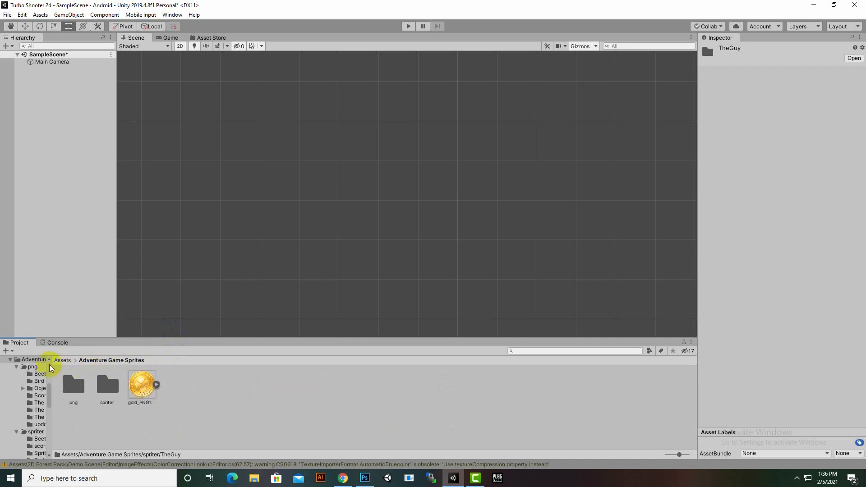
click(63, 361)
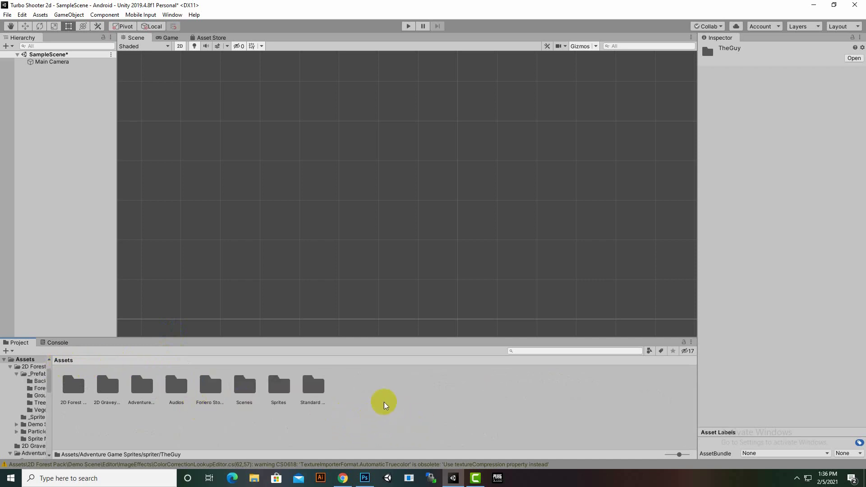
Switch to Chrome and look through the Google image results for 2d shooter character.
click(342, 478)
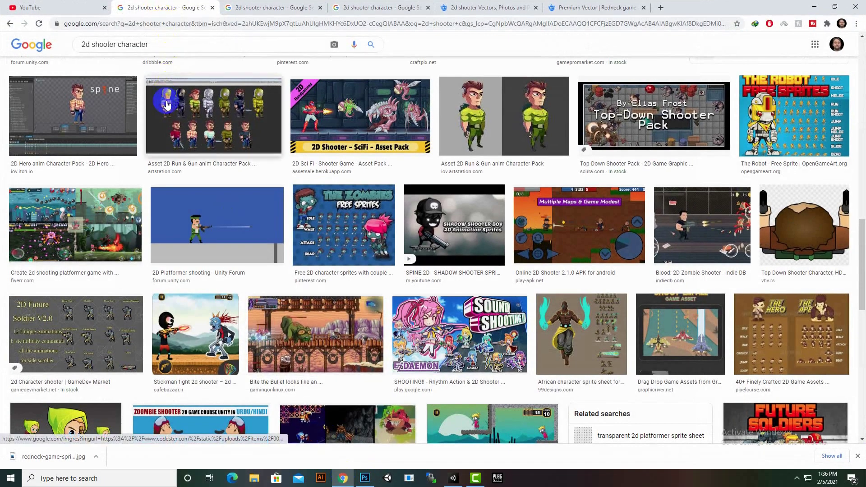
scroll(199, 229, up, 1)
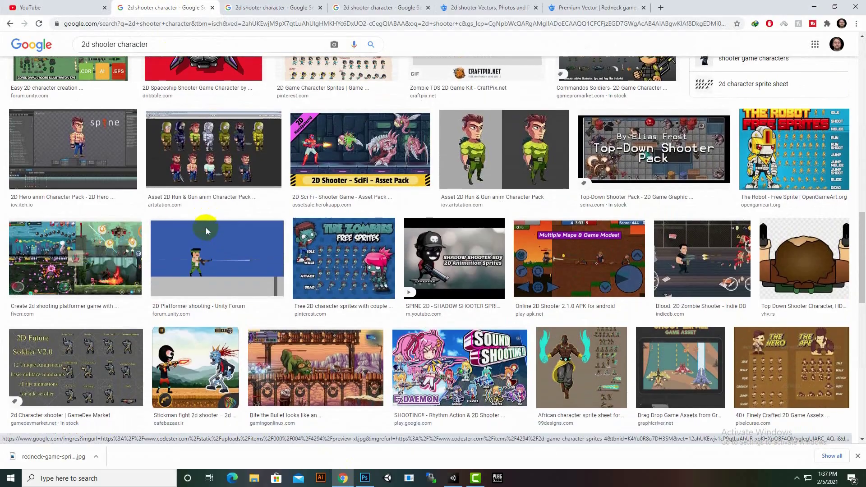
scroll(191, 226, down, 5)
scroll(175, 246, up, 5)
scroll(176, 246, down, 3)
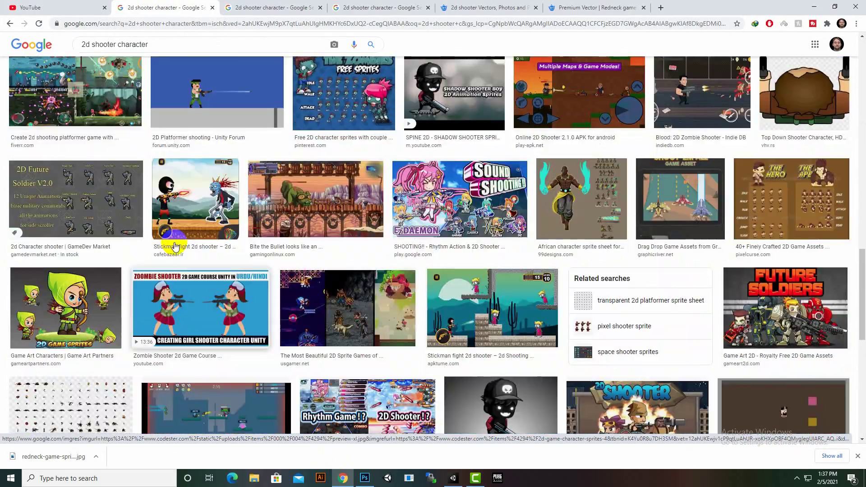
scroll(175, 247, down, 3)
scroll(175, 246, up, 5)
View the shooter character references in the other open pages, from the DeviantArt concept and Codester sprites to Freepik's Redneck game sprite.
click(286, 6)
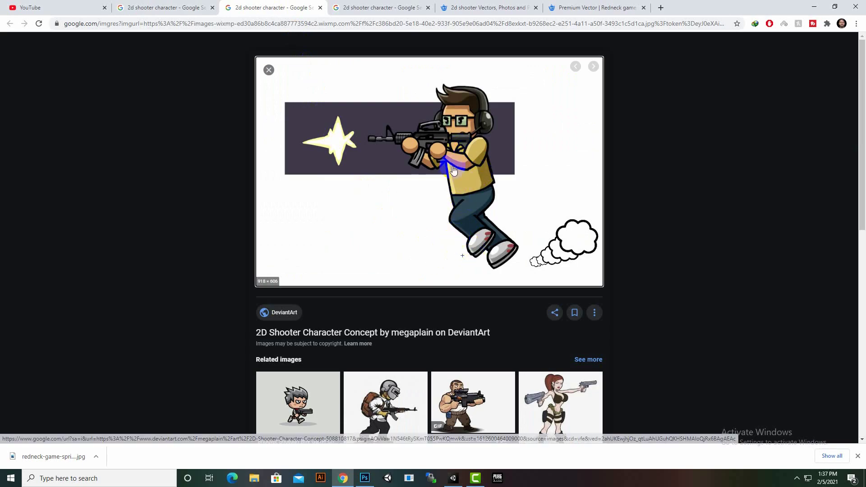
click(382, 5)
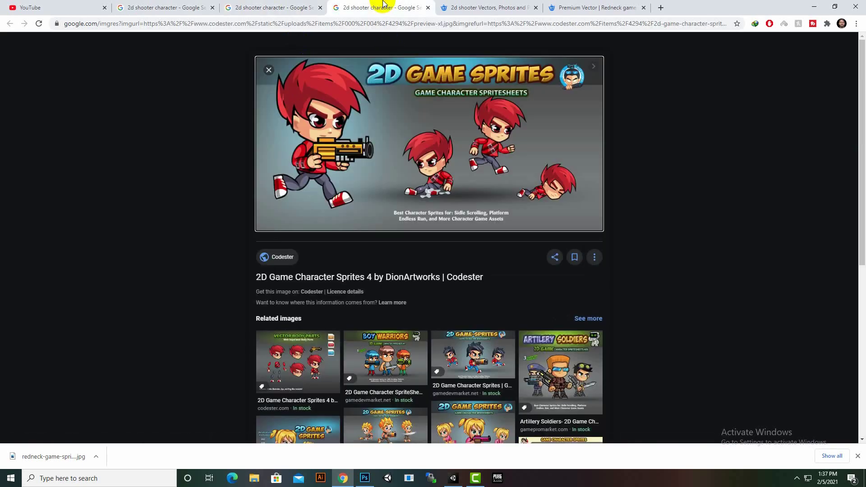
click(466, 5)
click(599, 7)
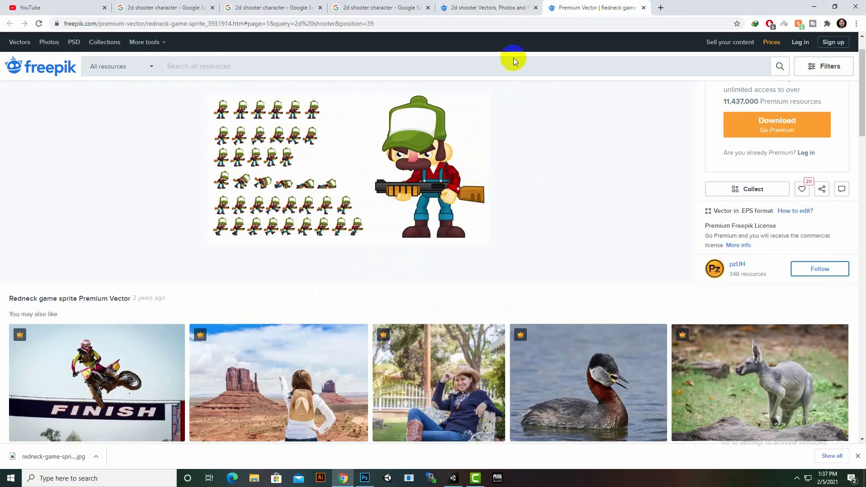
Close the Freepik page of 2d shooter vectors and examine the Redneck game sprite page.
click(541, 7)
click(535, 8)
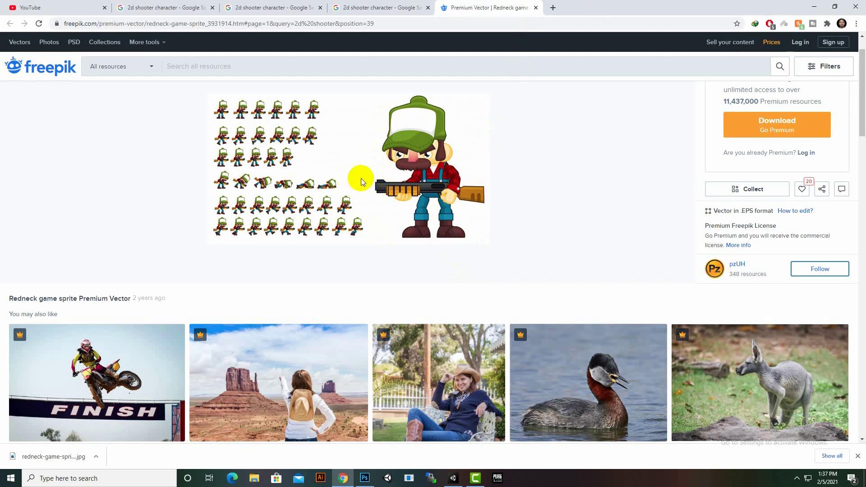
scroll(391, 201, down, 5)
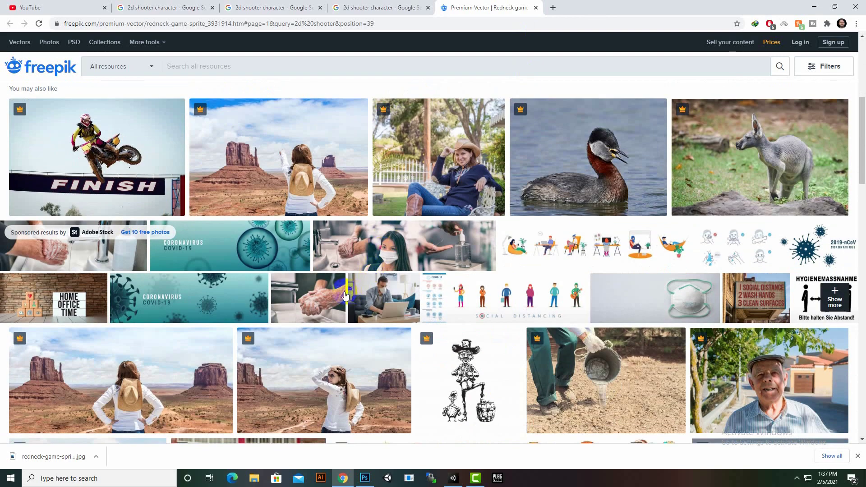
scroll(343, 295, up, 6)
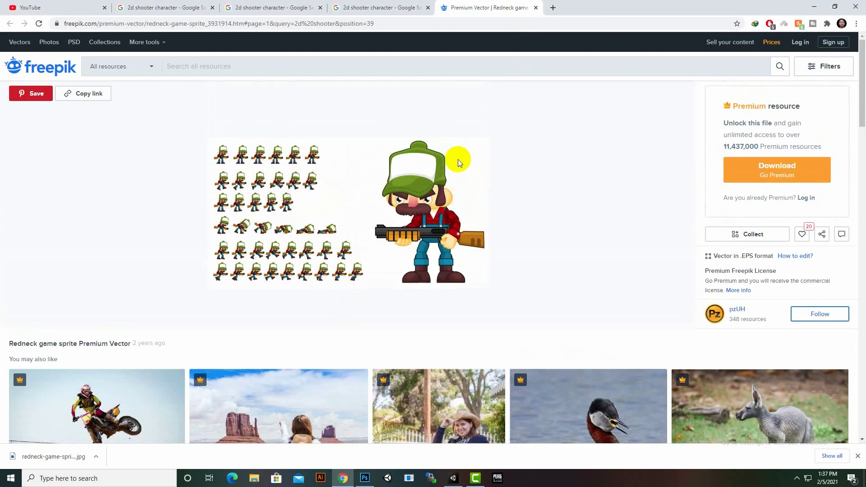
right_click(514, 3)
click(498, 4)
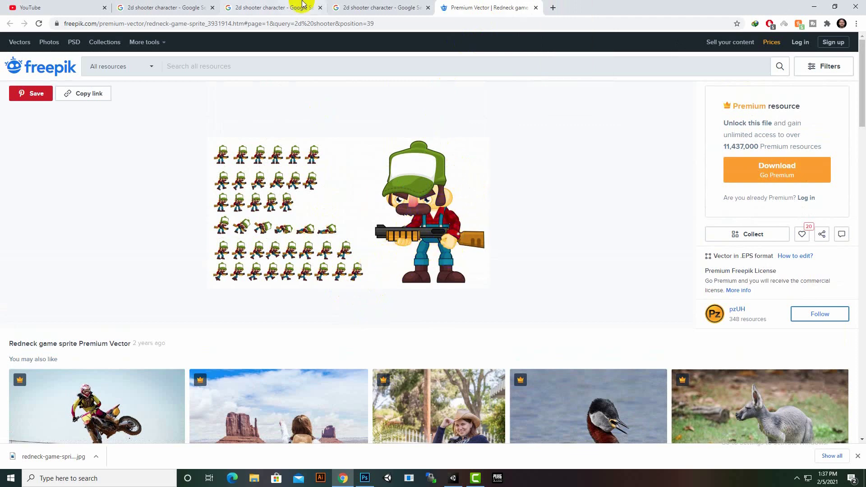
click(770, 185)
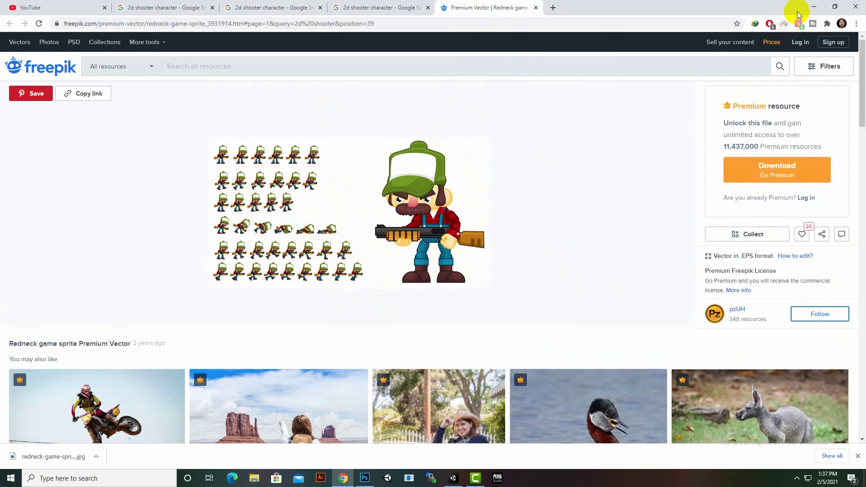